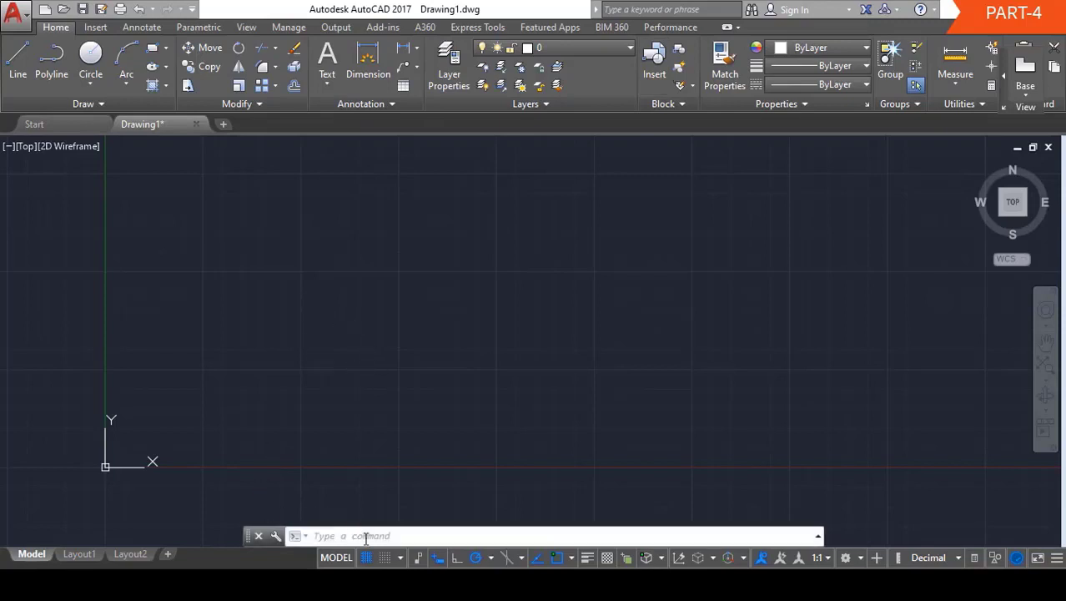
- Draw a horizontal line 200 units long to the right, starting at coordinates 100,100
{"action": "type", "text": "L"}
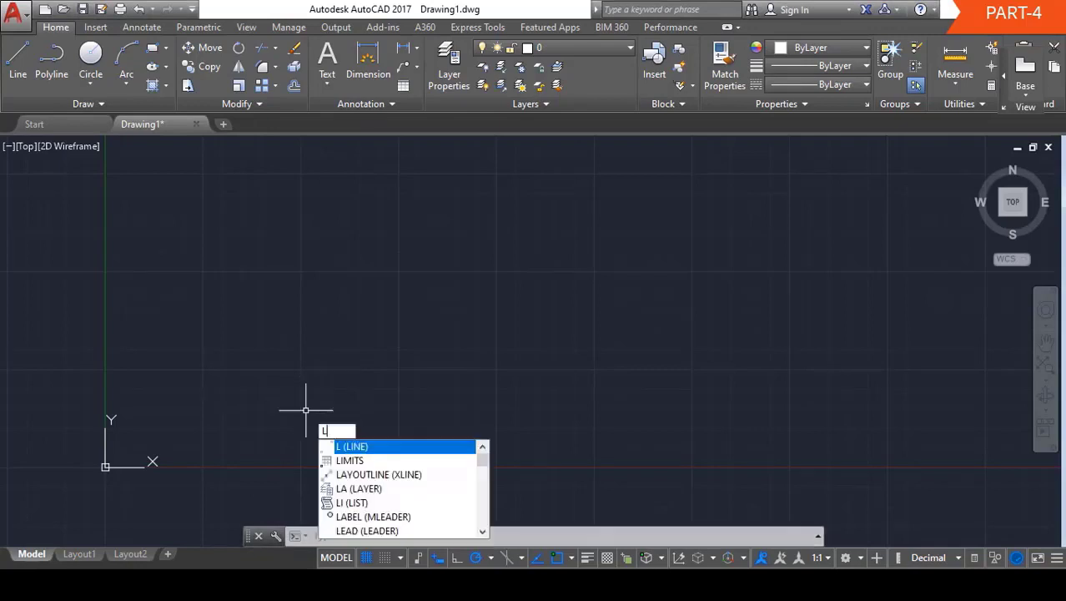
{"action": "key", "text": "Return"}
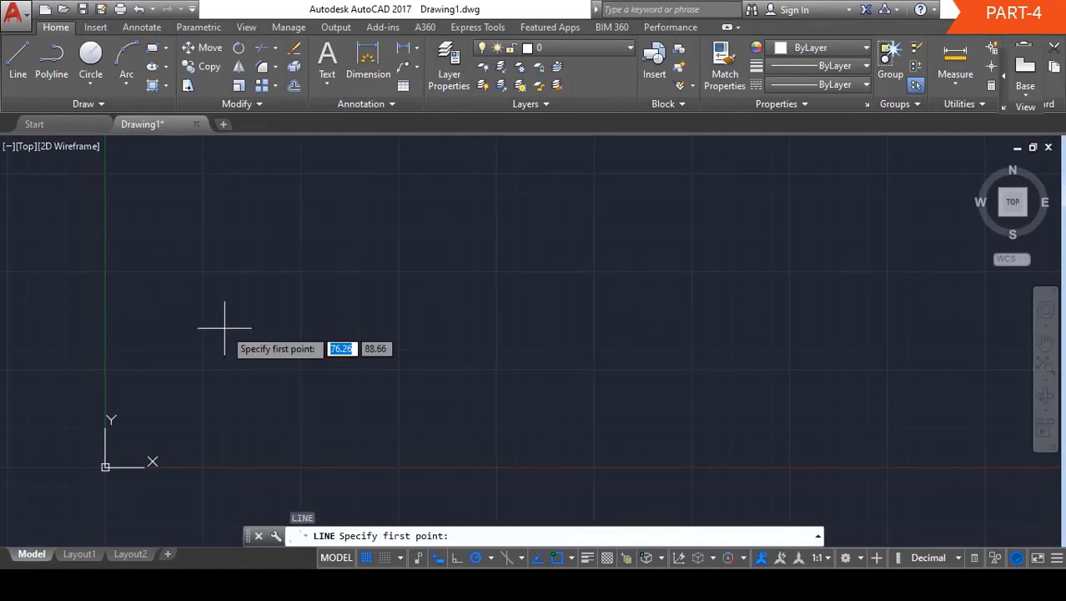
{"action": "type", "text": "100"}
{"action": "key", "text": "Tab"}
{"action": "type", "text": "100"}
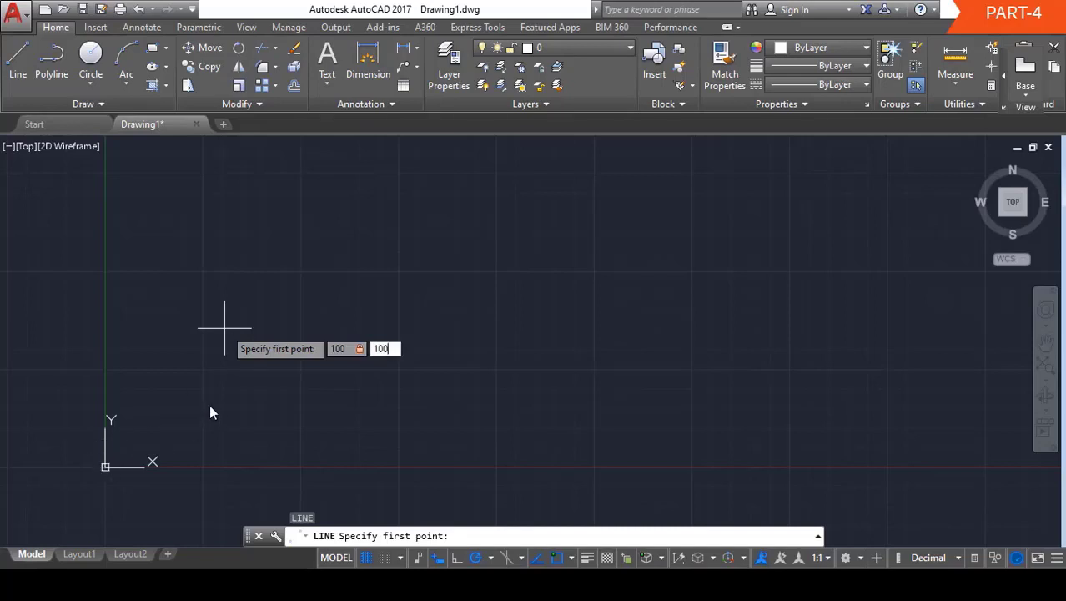
{"action": "key", "text": "Return"}
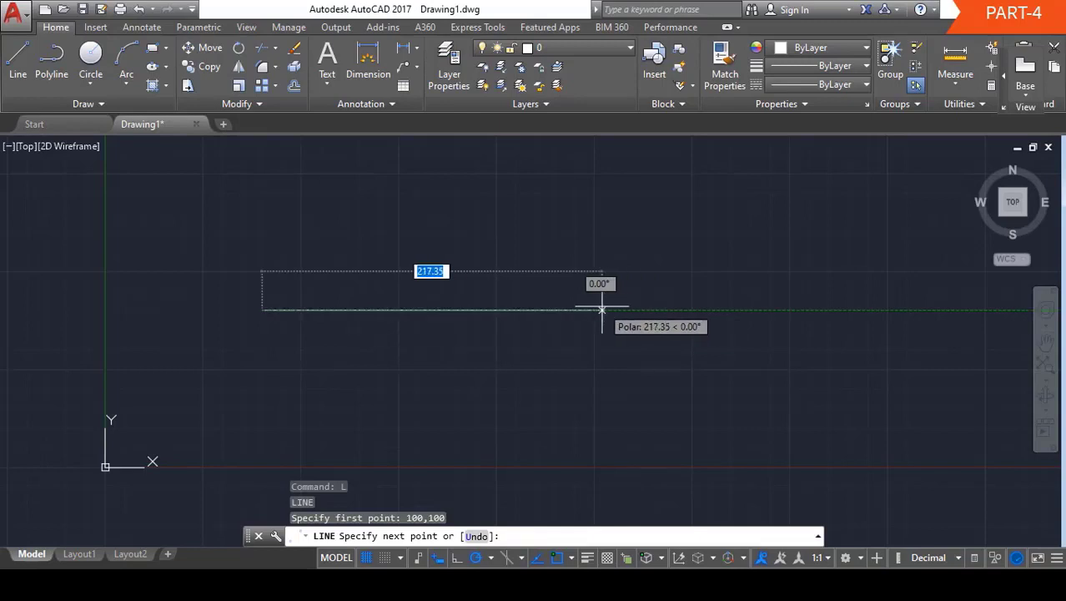
{"action": "type", "text": "200"}
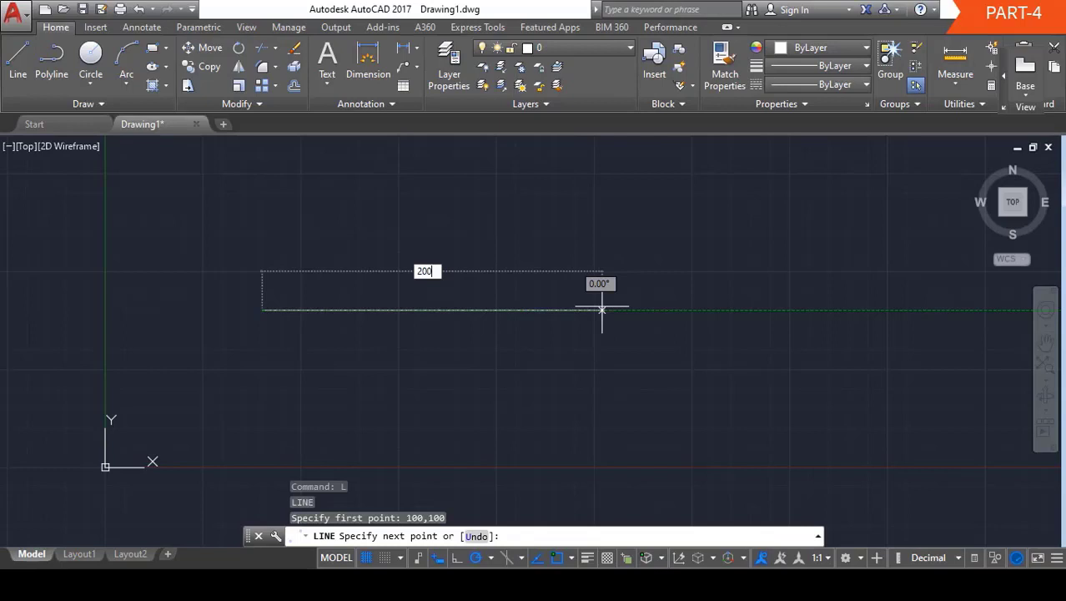
{"action": "key", "text": "Return"}
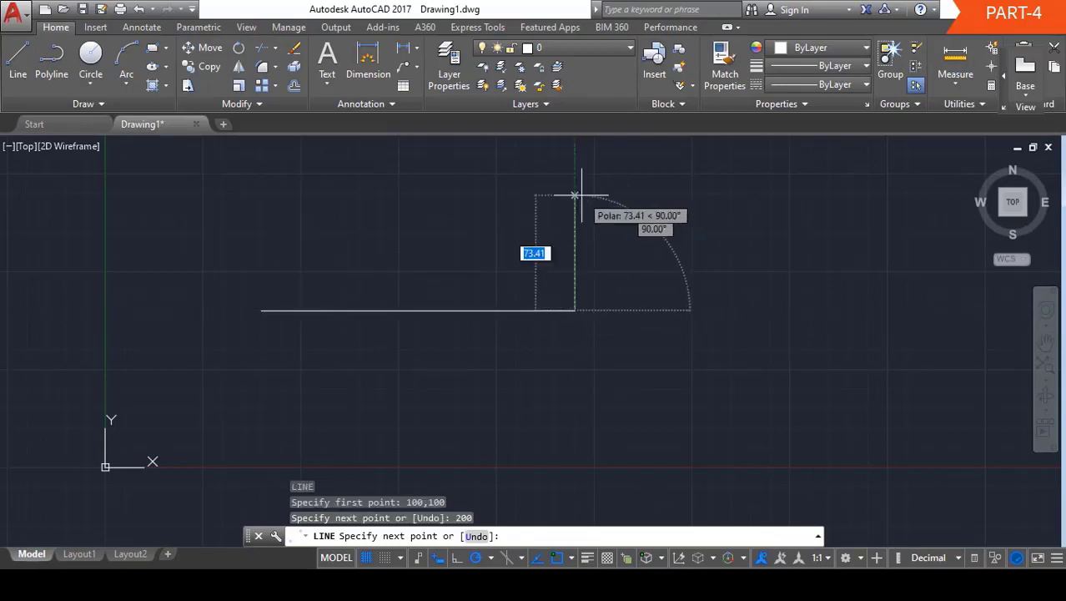
- Complete the rectangle with line segments 50 units up, 200 units left and 50 units down to the start point
{"action": "type", "text": "50"}
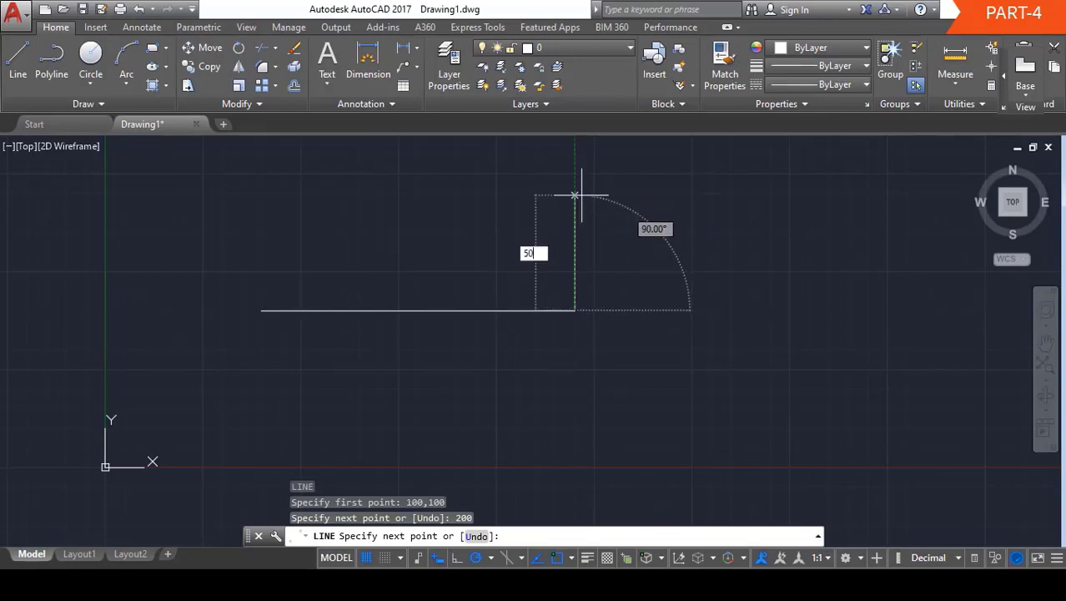
{"action": "key", "text": "Return"}
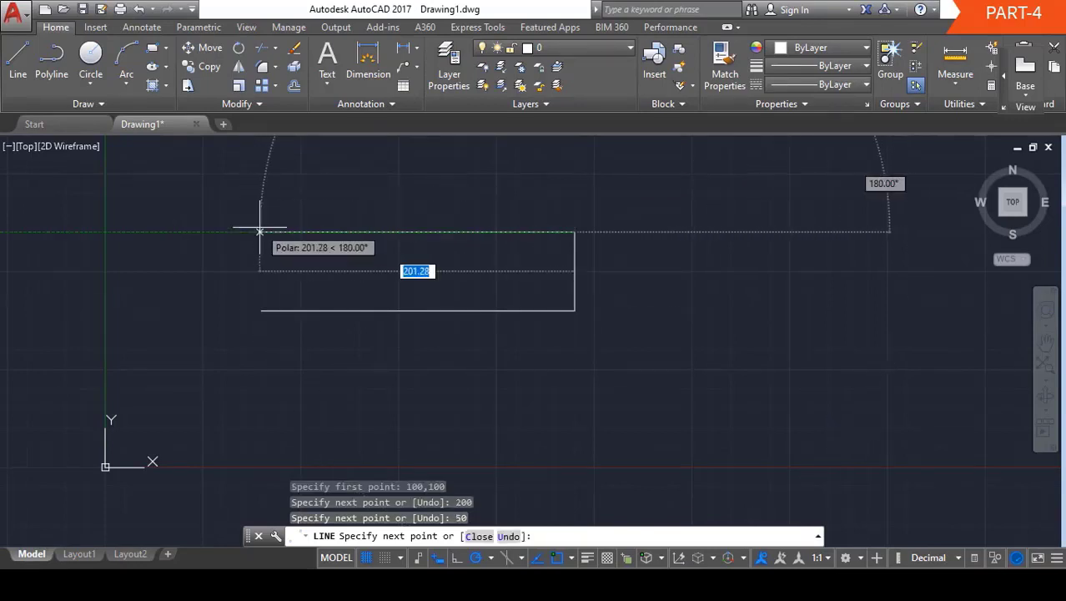
{"action": "type", "text": "200"}
{"action": "key", "text": "Return"}
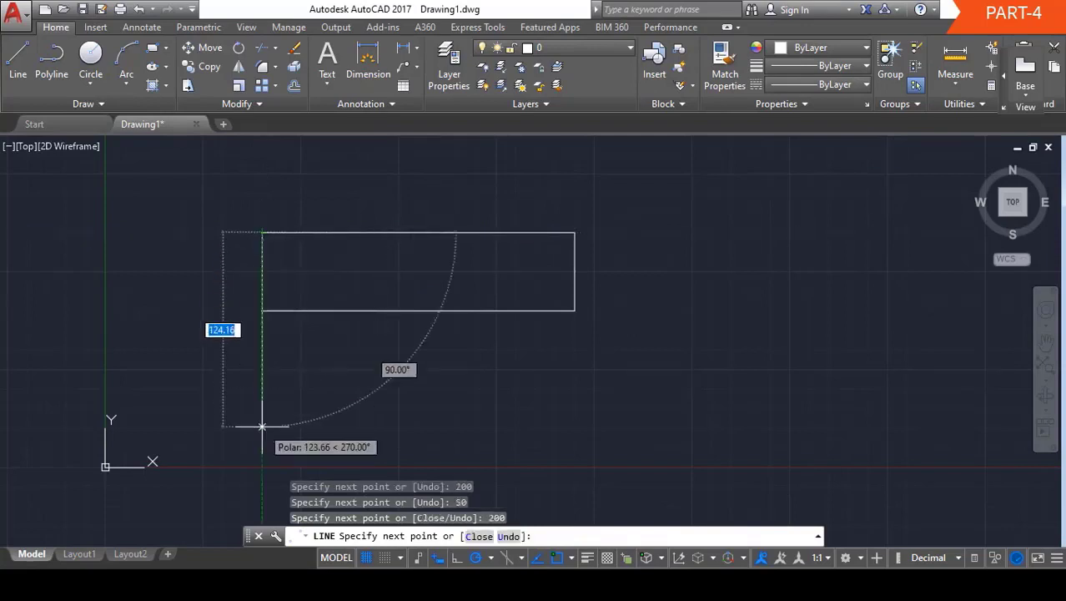
{"action": "type", "text": "50"}
{"action": "key", "text": "Return"}
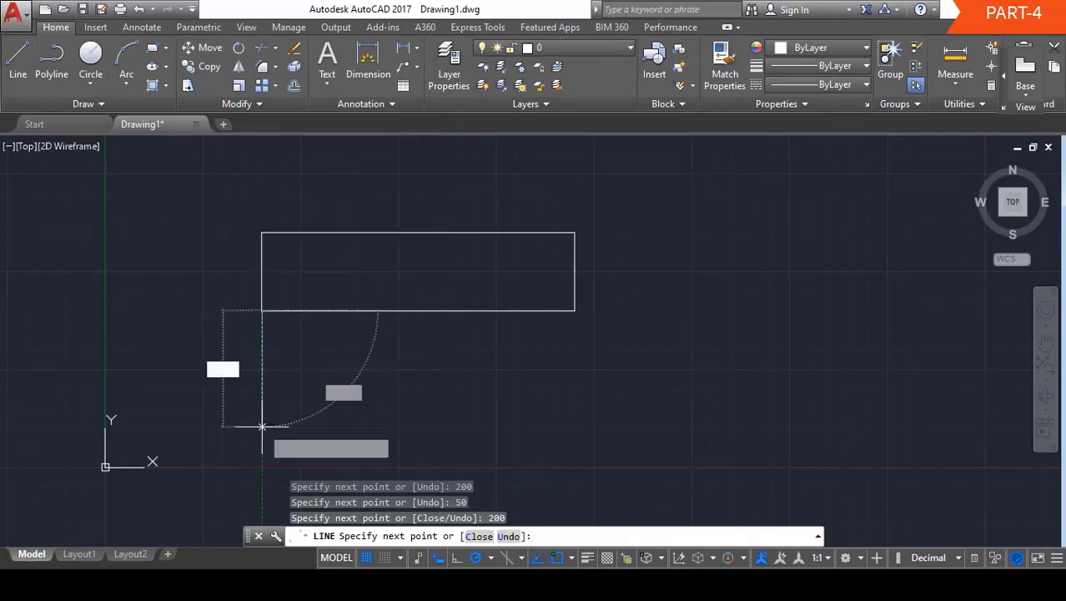
{"action": "key", "text": "Escape"}
{"action": "key", "text": "Escape"}
{"action": "key", "text": "Escape"}
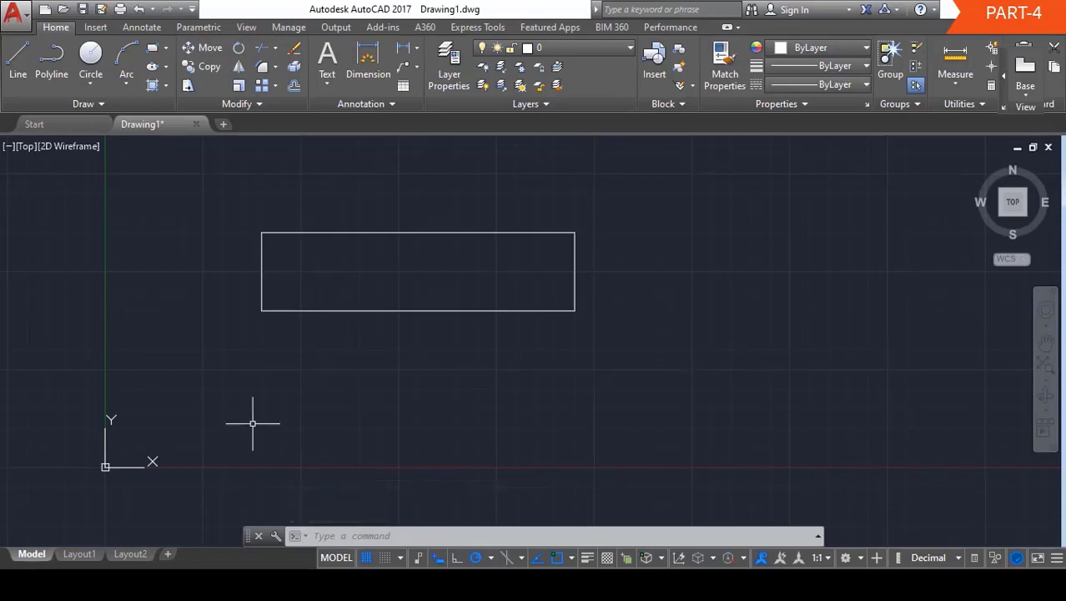
- Select the rectangle's four sides one by one to inspect them as separate lines, and clear the selection
{"action": "left_click", "coordinate": [280, 311]}
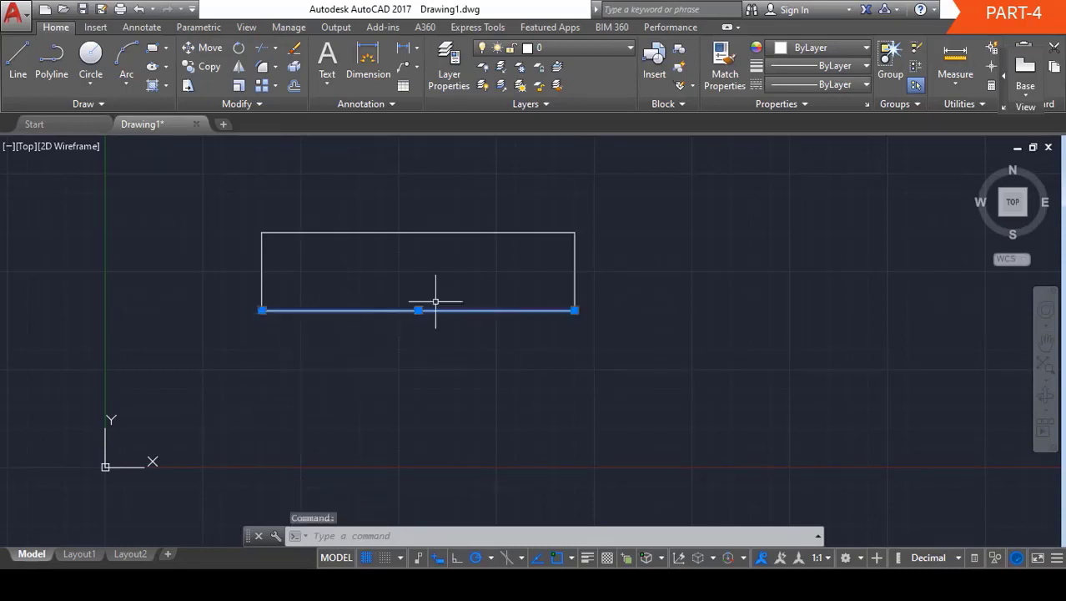
{"action": "left_click", "coordinate": [575, 244]}
{"action": "left_click", "coordinate": [527, 232]}
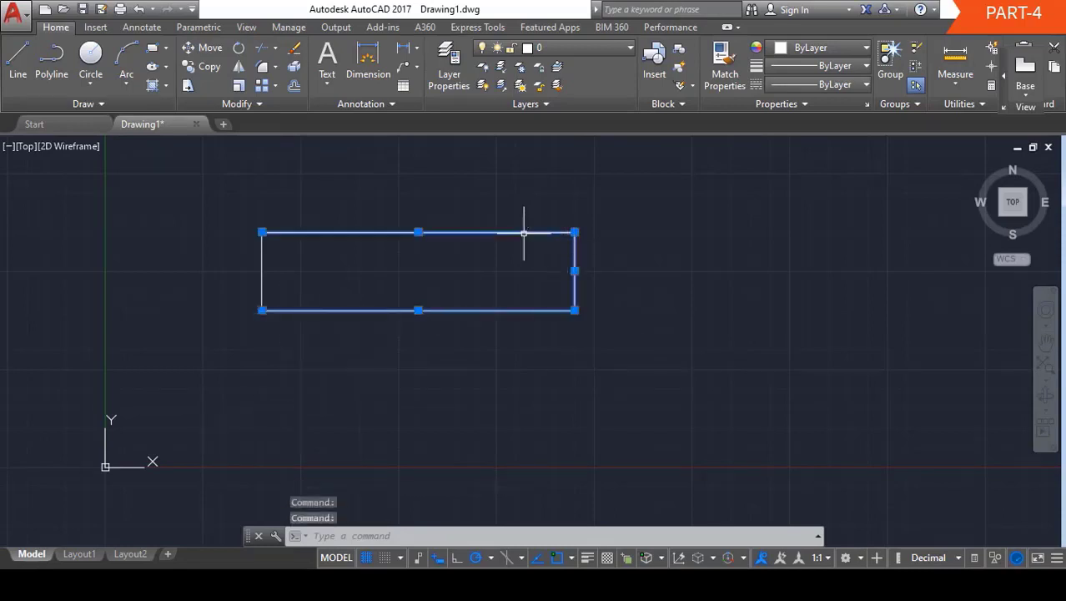
{"action": "left_click", "coordinate": [262, 248]}
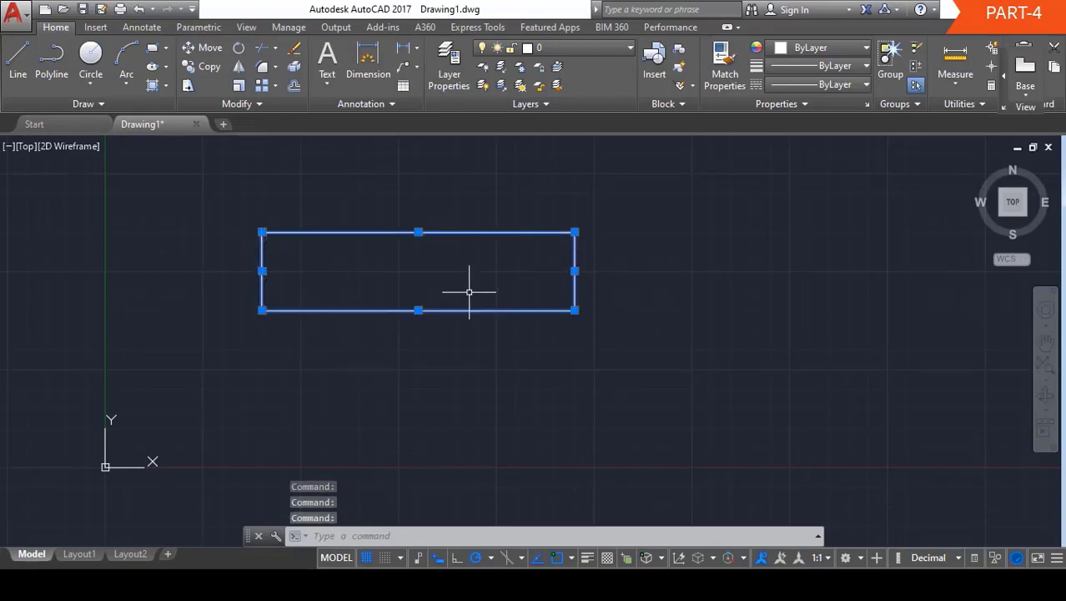
{"action": "key", "text": "Escape"}
{"action": "key", "text": "Escape"}
{"action": "key", "text": "Escape"}
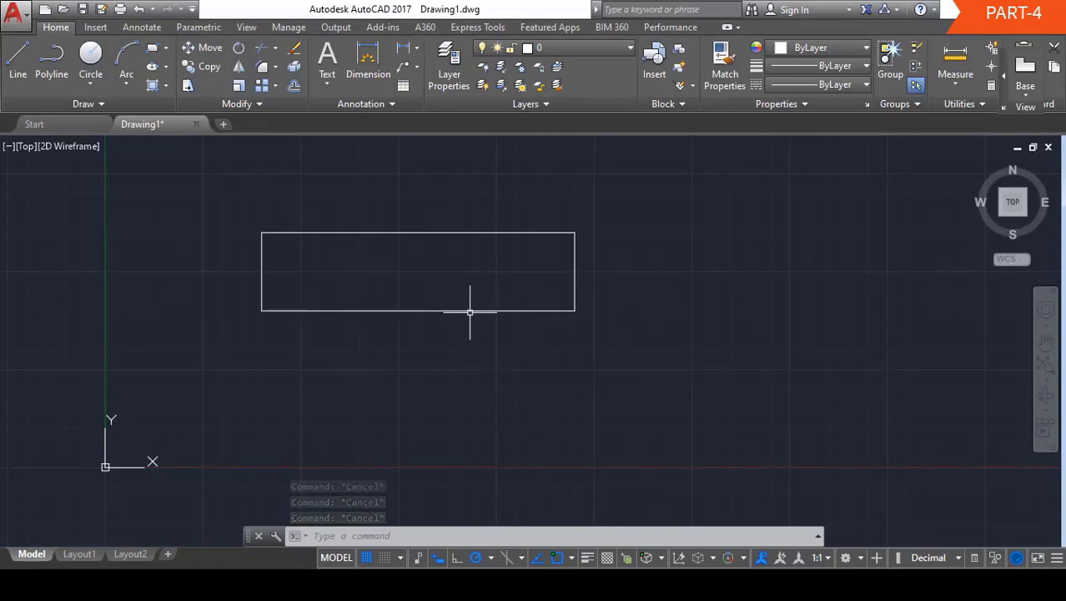
- Repeat the individual selection of all four rectangle lines, starting with the lower one, and deselect them
{"action": "left_click", "coordinate": [470, 312]}
{"action": "left_click", "coordinate": [574, 273]}
{"action": "left_click", "coordinate": [545, 231]}
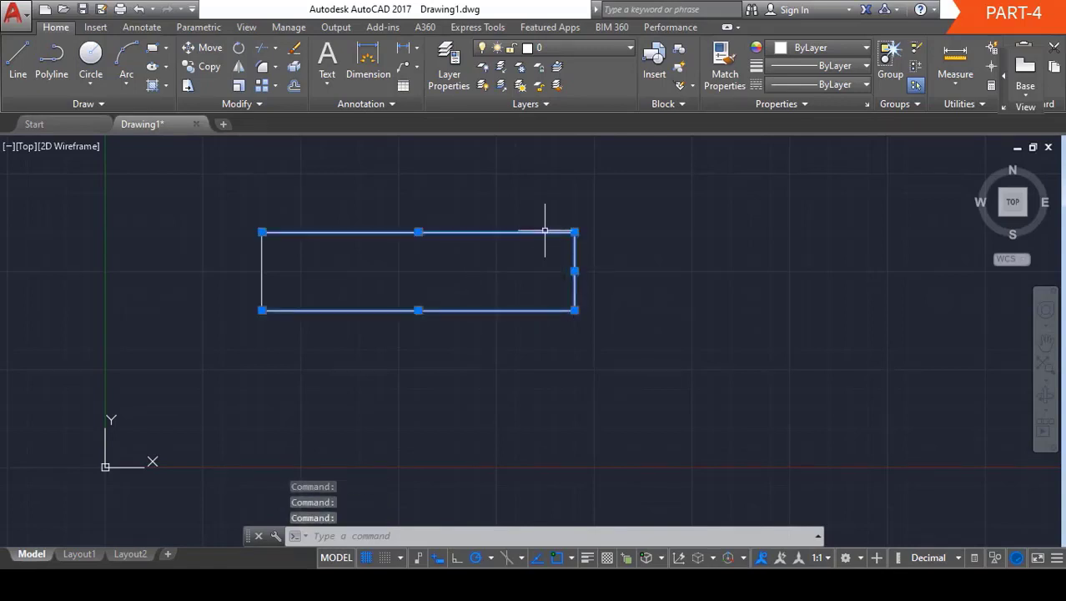
{"action": "left_click", "coordinate": [261, 255]}
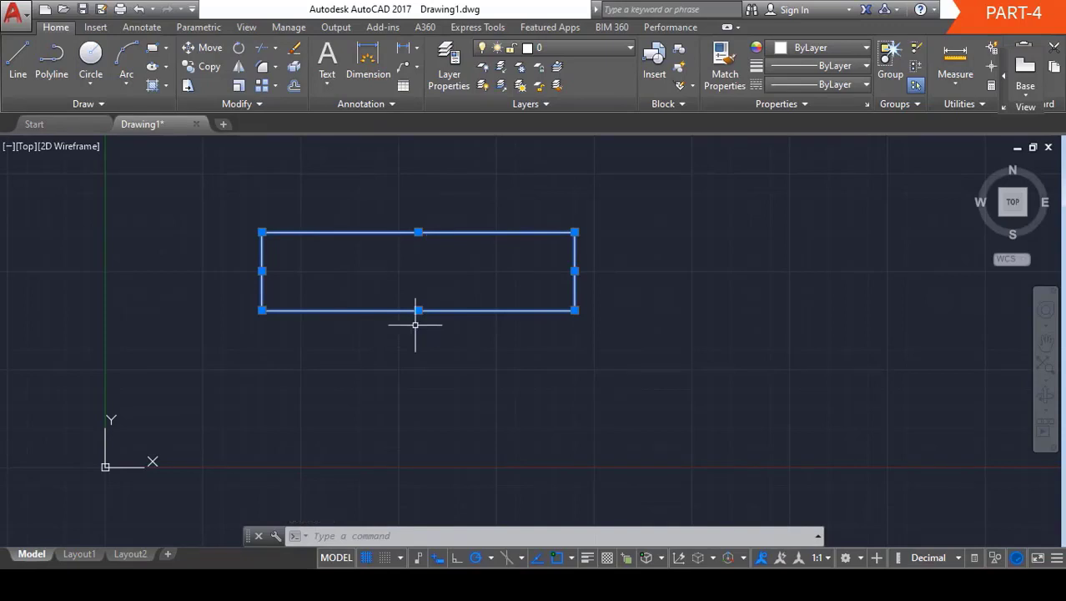
{"action": "key", "text": "Escape"}
{"action": "key", "text": "Escape"}
{"action": "key", "text": "Escape"}
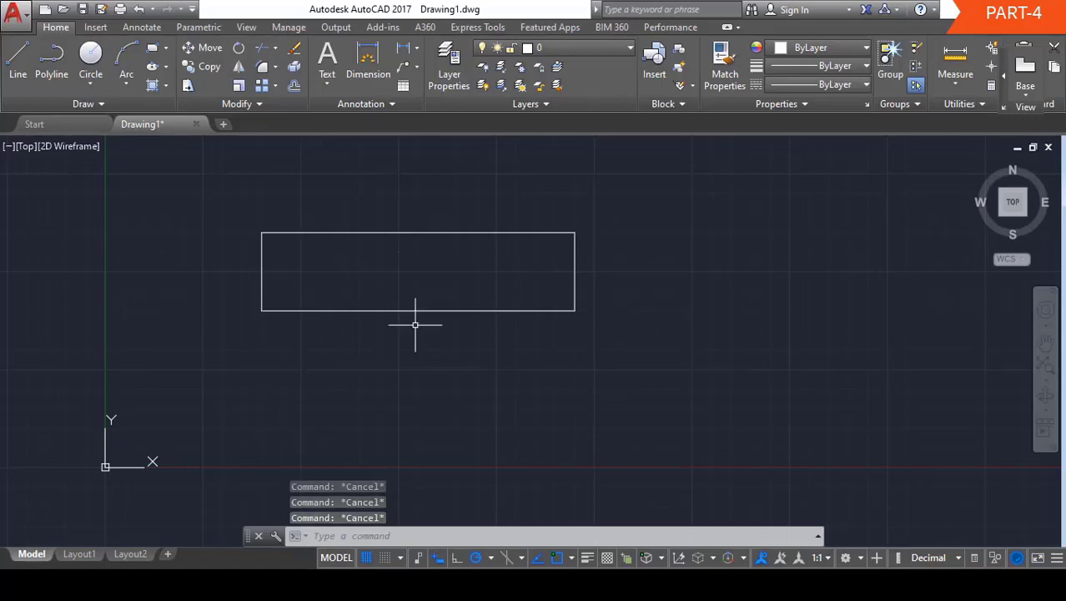
{"action": "type", "text": "P"}
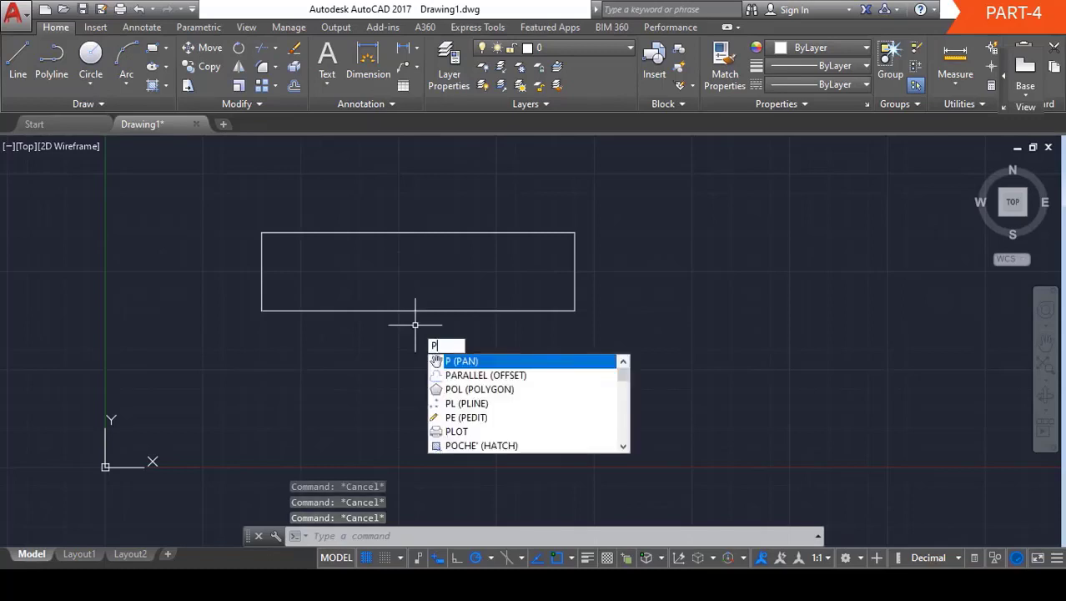
{"action": "type", "text": "LINE"}
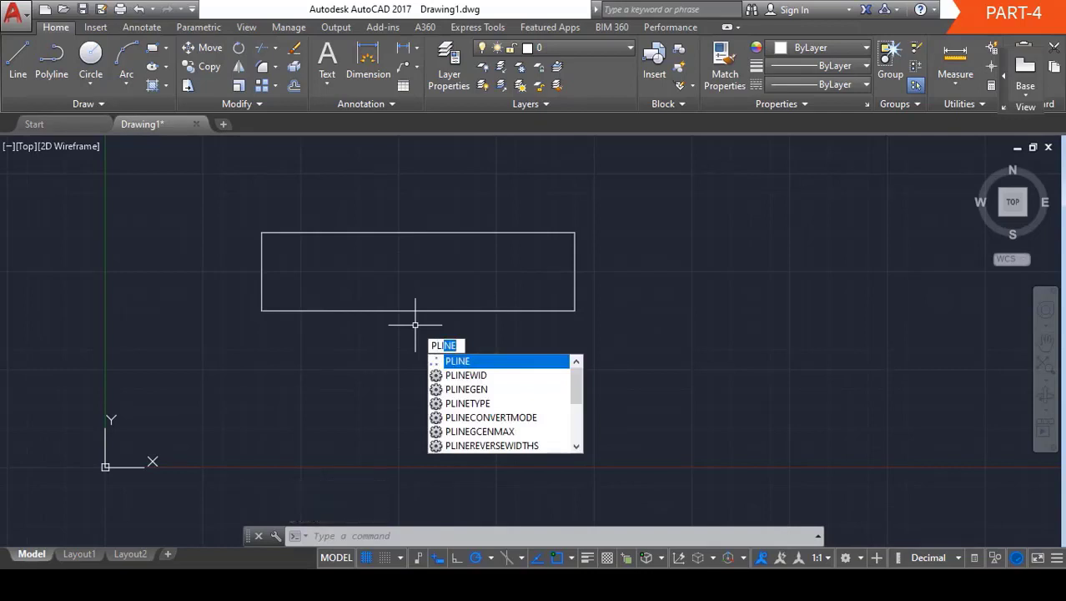
{"action": "key", "text": "Return"}
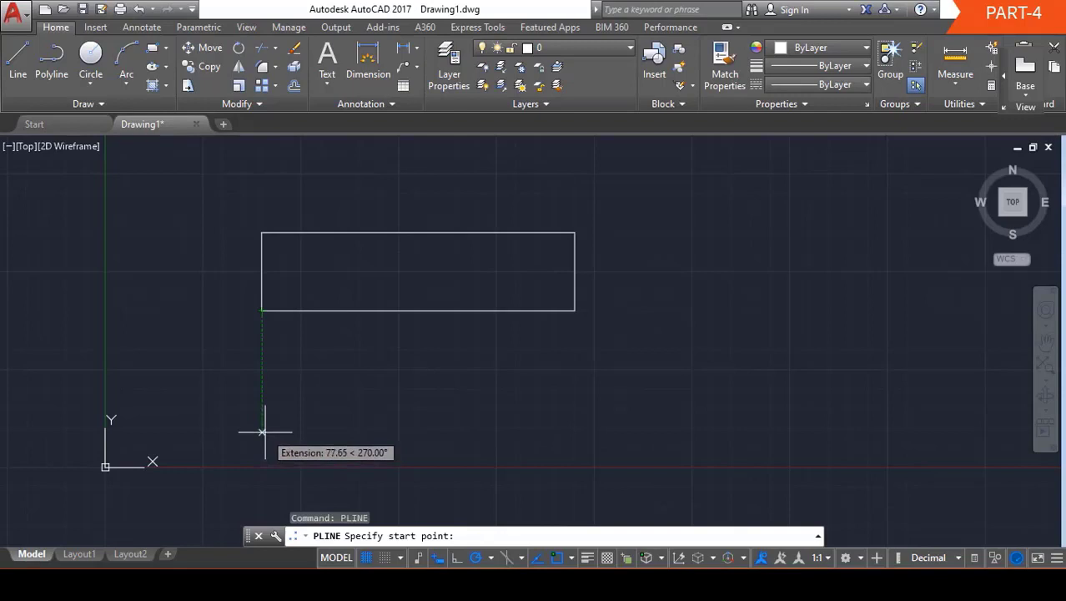
{"action": "type", "text": "10"}
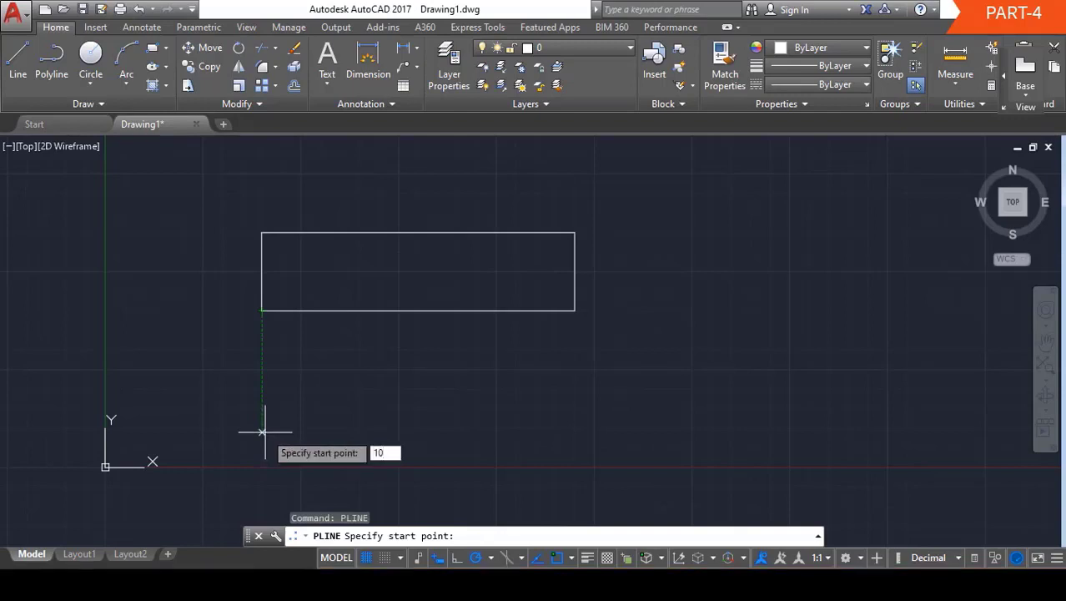
{"action": "type", "text": "0.00,100.00"}
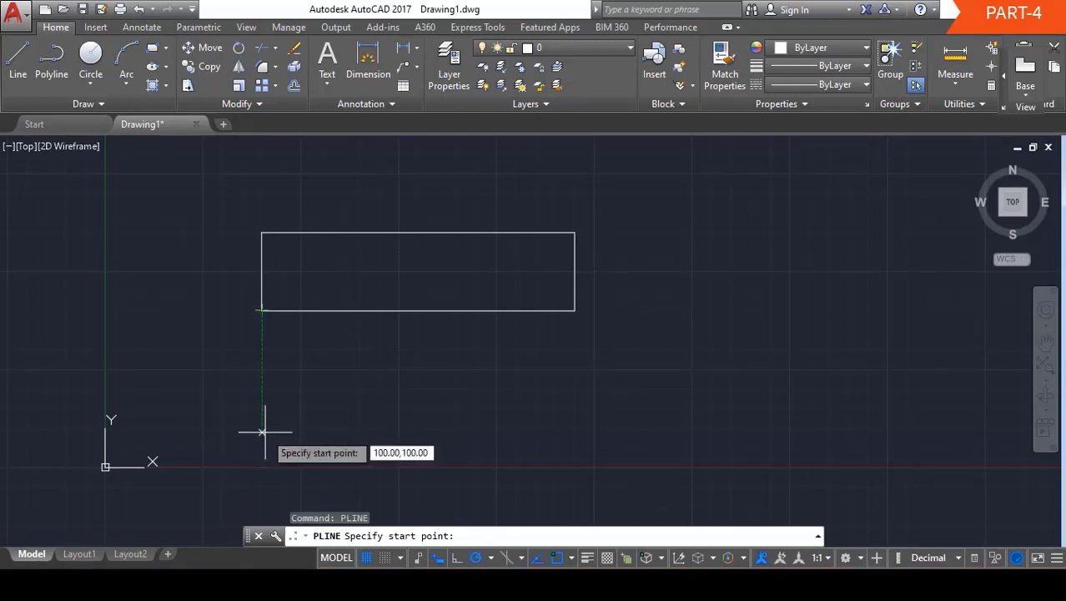
{"action": "key", "text": "Escape"}
{"action": "key", "text": "Escape"}
{"action": "key", "text": "Escape"}
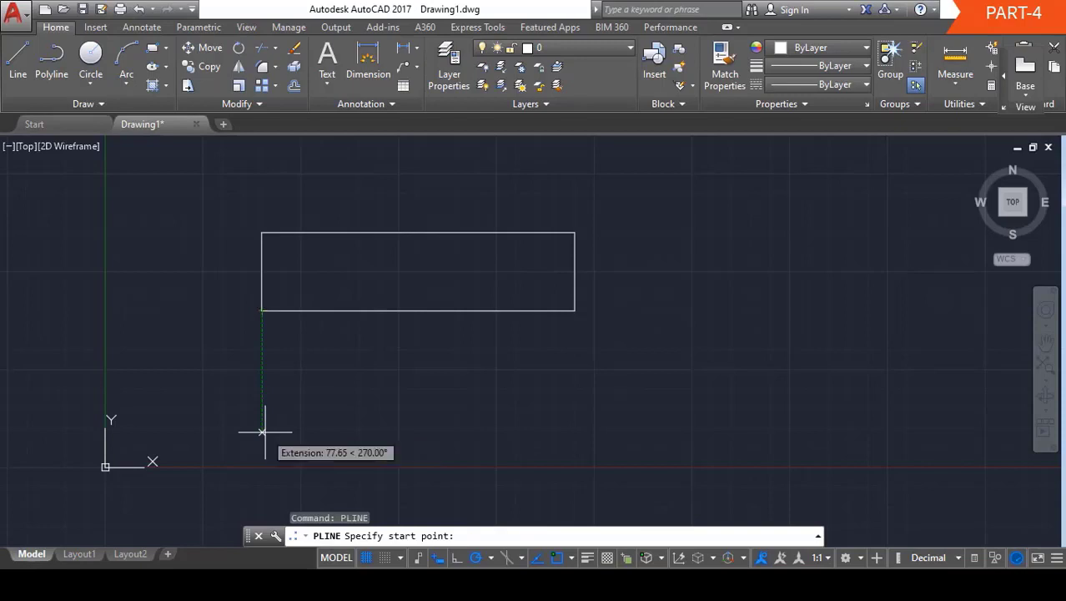
{"action": "key", "text": "Escape"}
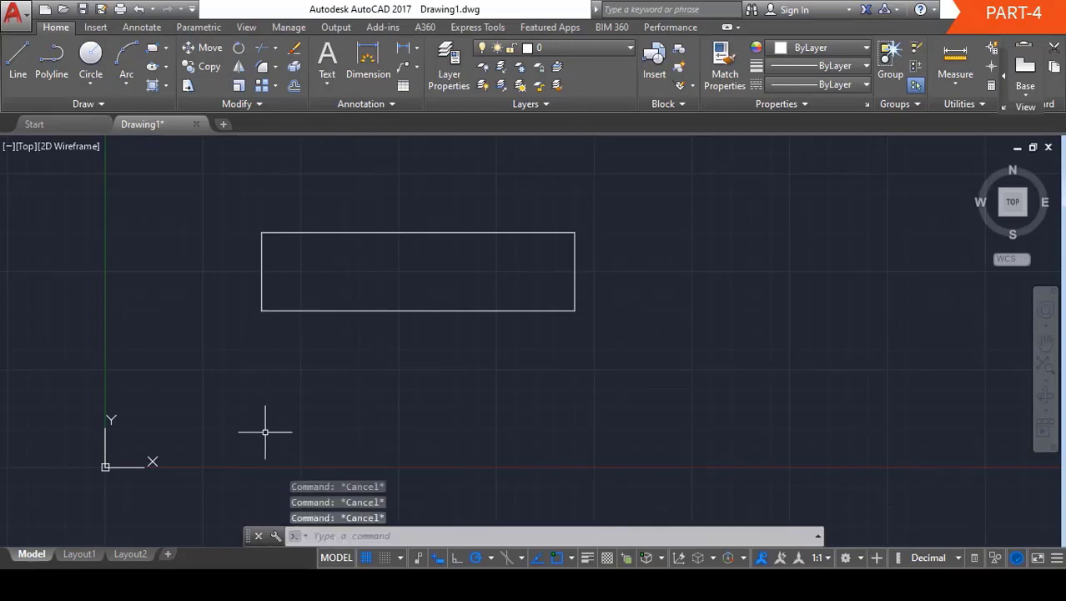
- Start a polyline at coordinates 10,10 below the rectangle and draw its first segment 300 units to the right
{"action": "type", "text": "PLINE"}
{"action": "key", "text": "Return"}
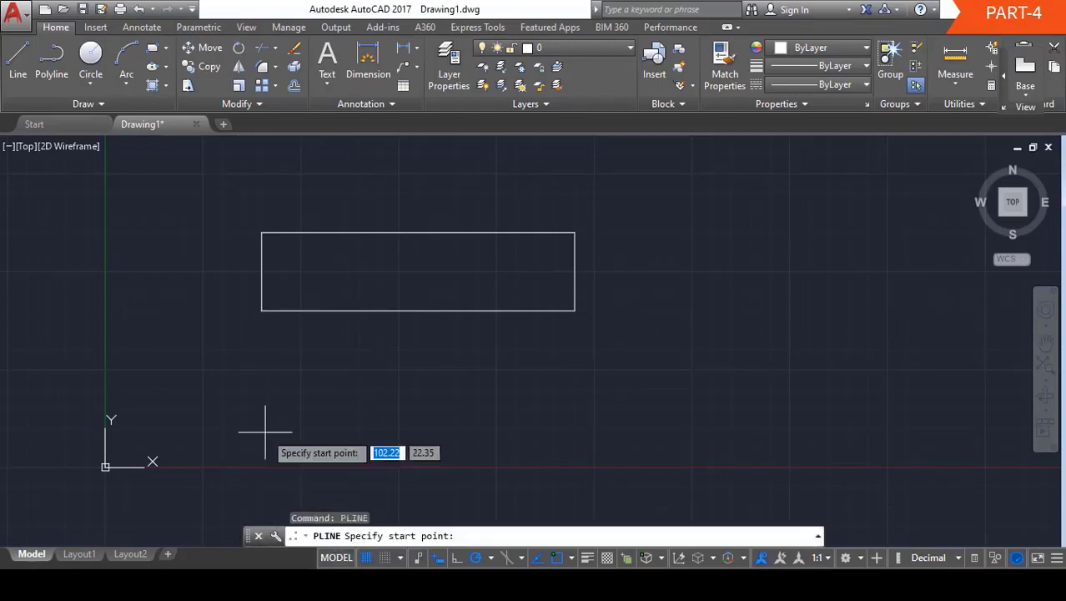
{"action": "type", "text": "10"}
{"action": "key", "text": "Tab"}
{"action": "type", "text": "10"}
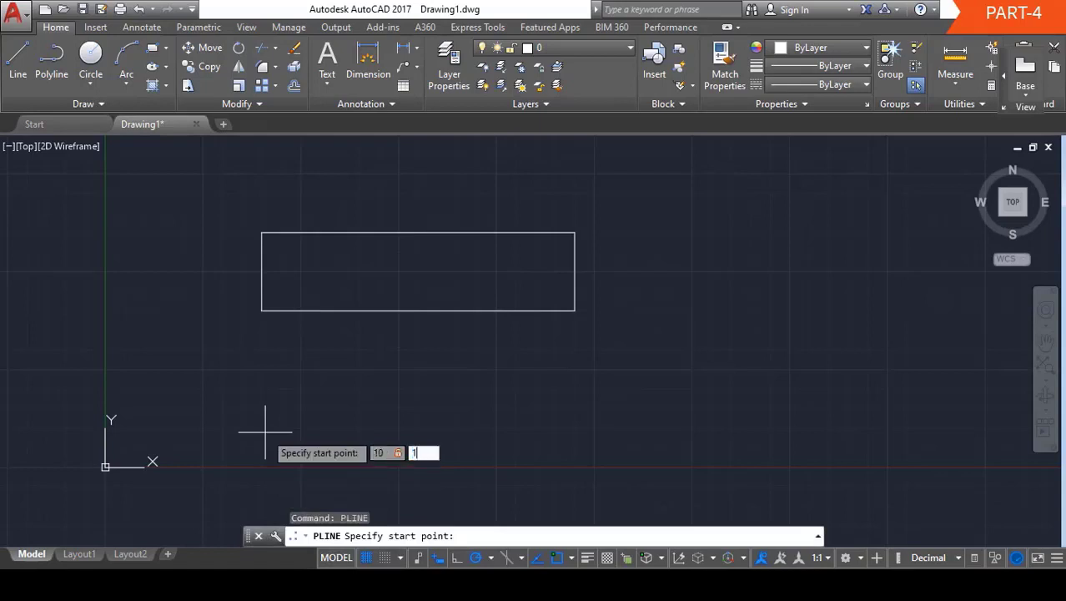
{"action": "key", "text": "Return"}
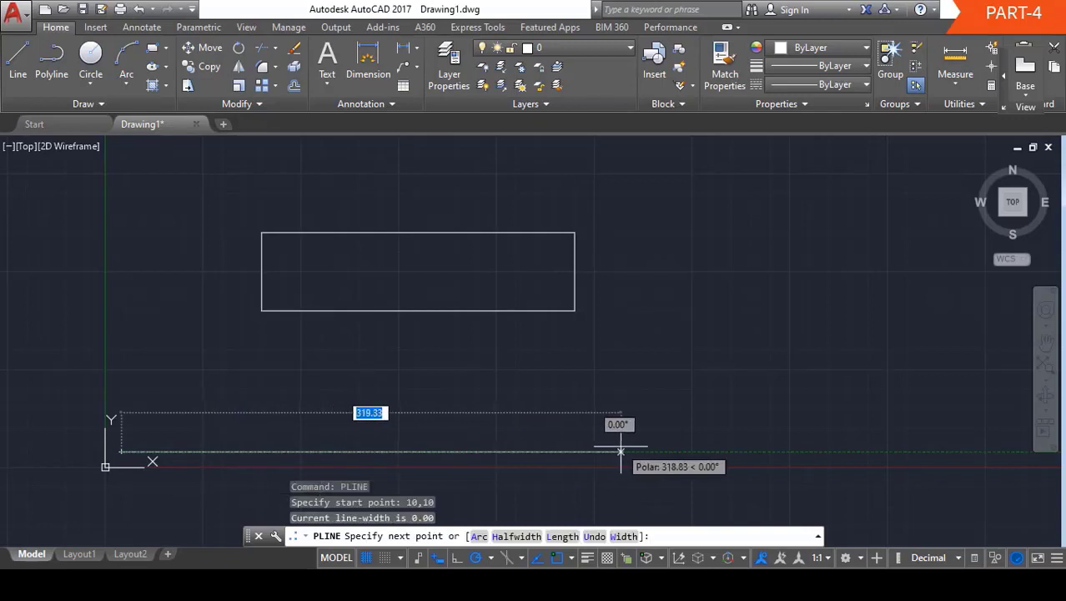
{"action": "type", "text": "300"}
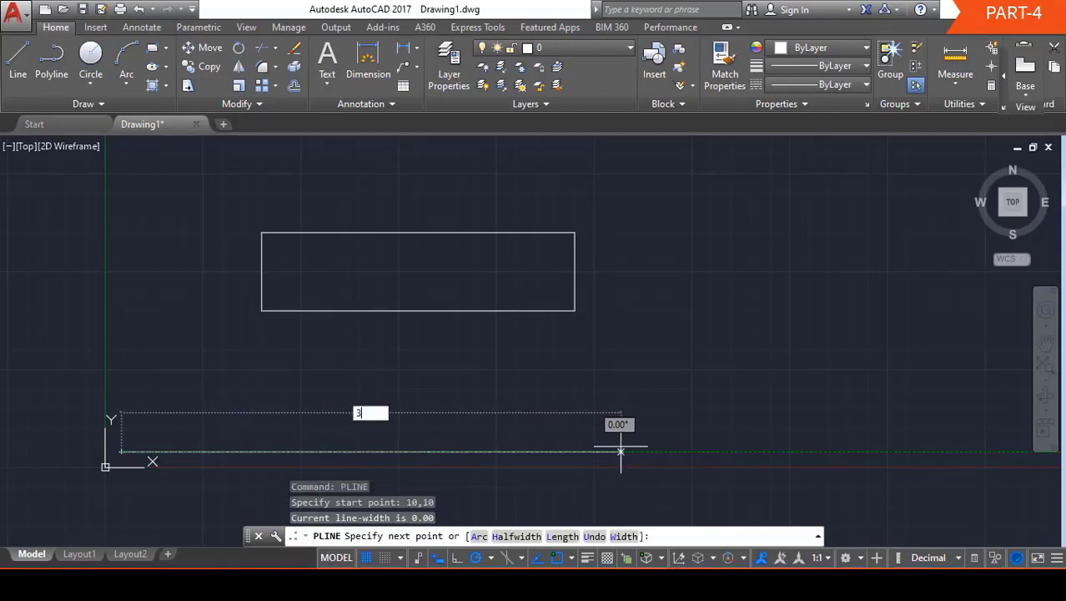
{"action": "key", "text": "Return"}
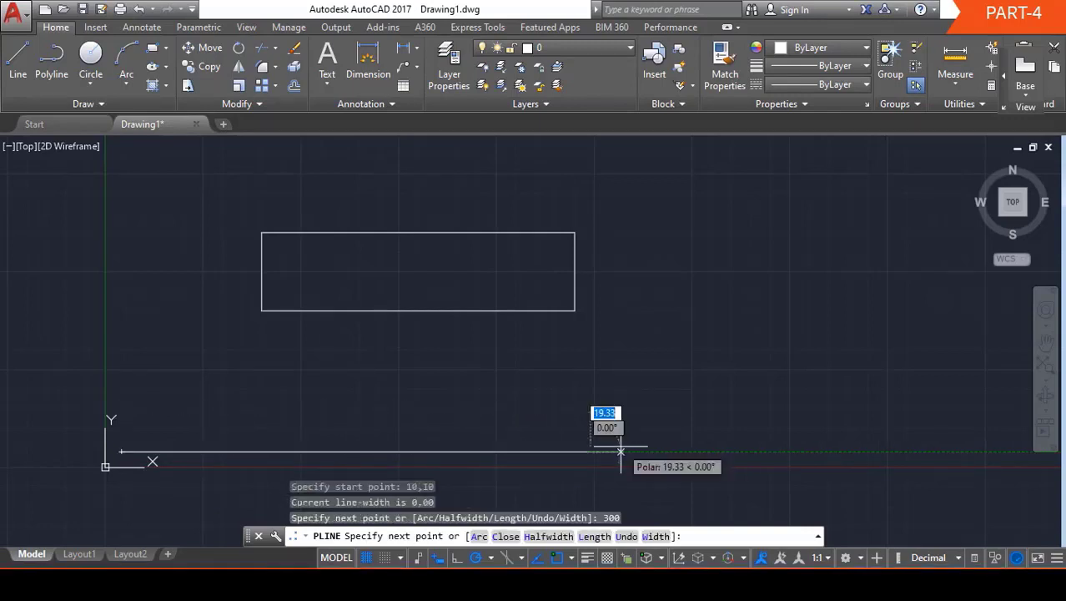
- Continue the polyline from the end of its 300-unit base with segments 50 units up and 300 units left
{"action": "type", "text": "50"}
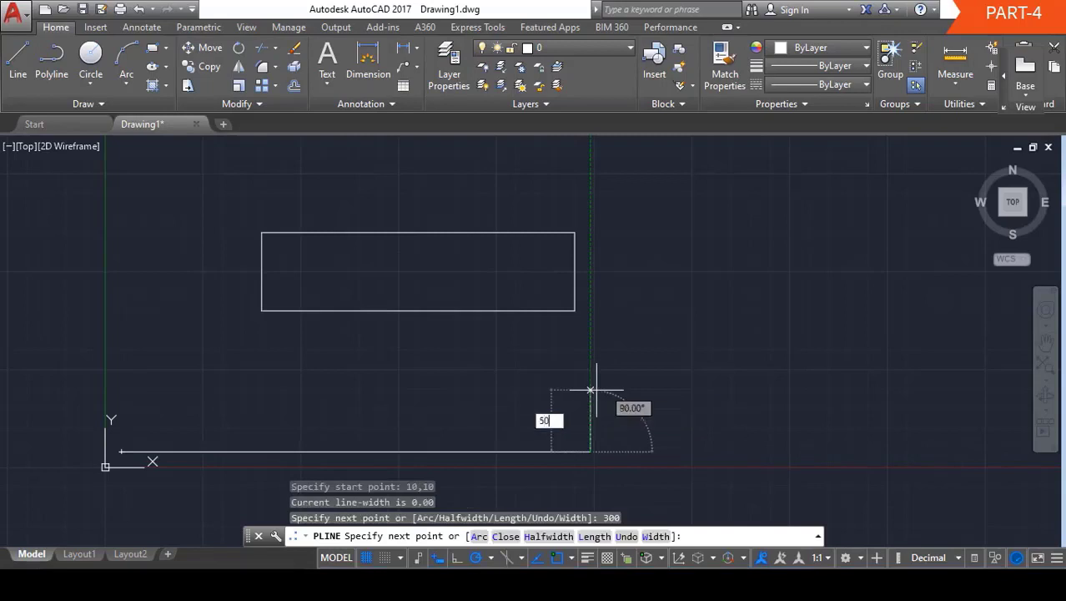
{"action": "key", "text": "Return"}
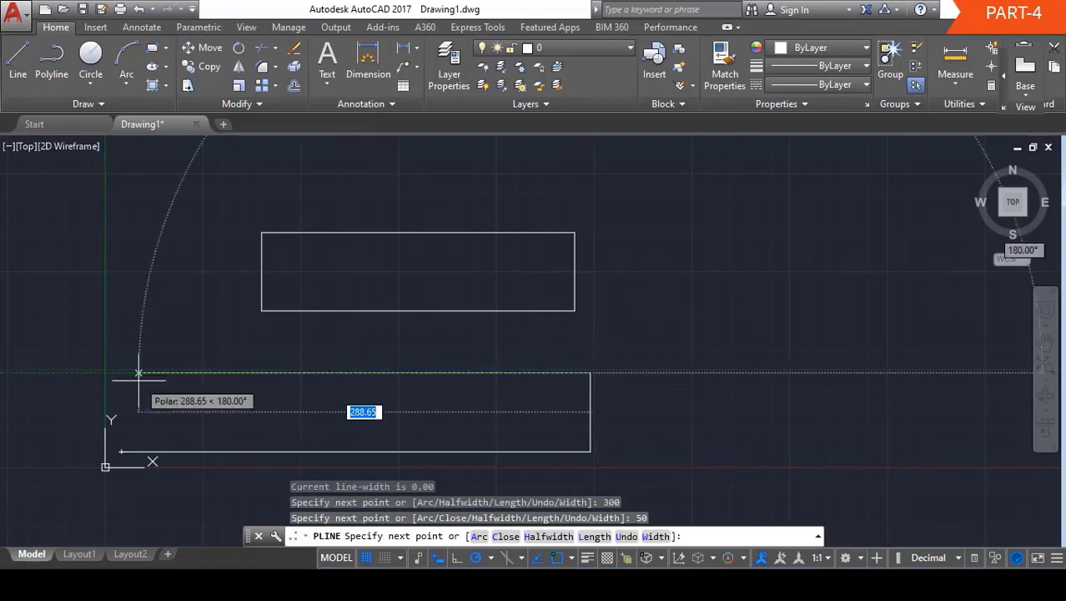
{"action": "type", "text": "300"}
{"action": "key", "text": "Return"}
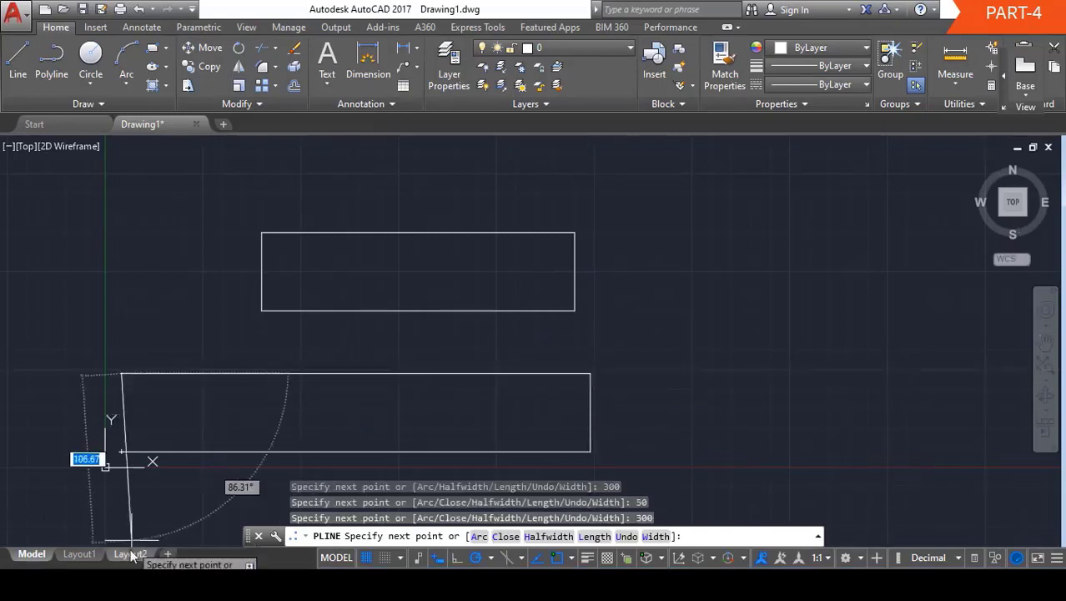
- Try to add a 50-unit downward segment toward the polyline's start point, and undo that segment
{"action": "type", "text": "50"}
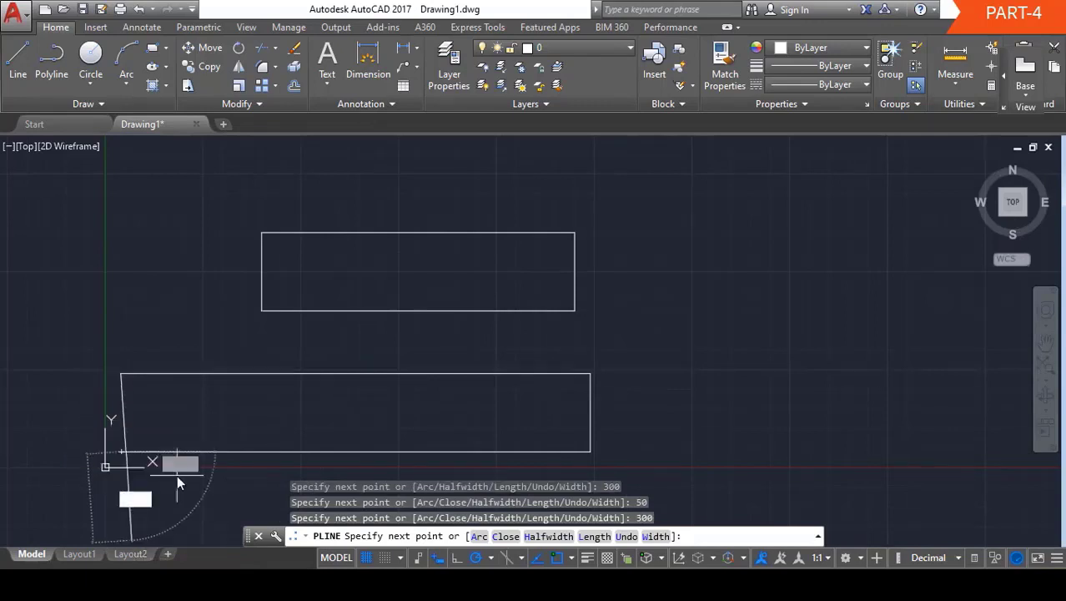
{"action": "key", "text": "Return"}
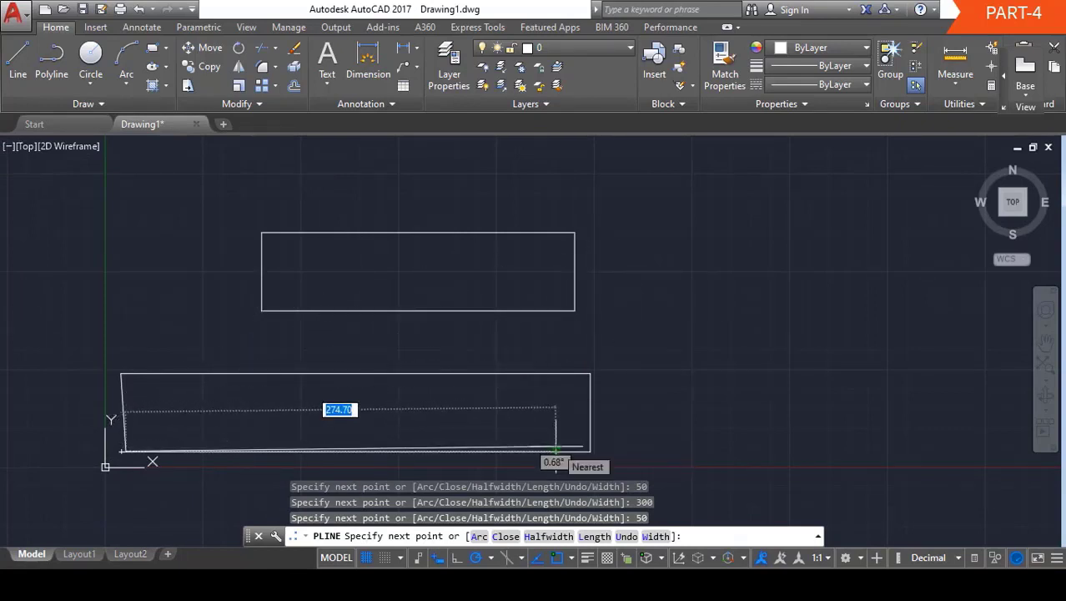
{"action": "key", "text": "ctrl+z"}
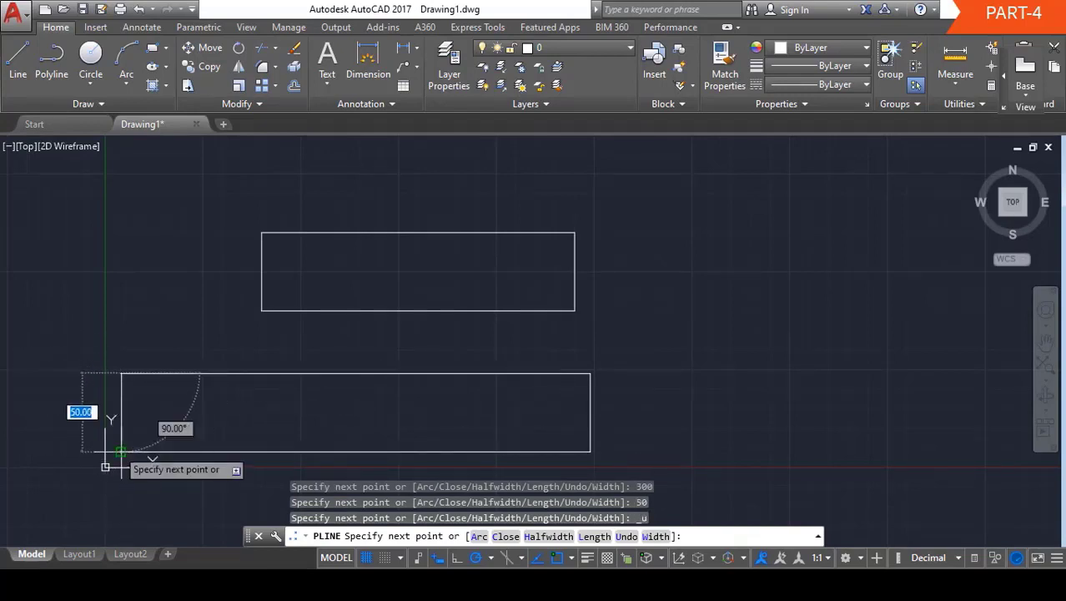
- Complete the polyline rectangle with a 50-unit segment straight down to its start point, and end the command
{"action": "type", "text": "50"}
{"action": "key", "text": "Return"}
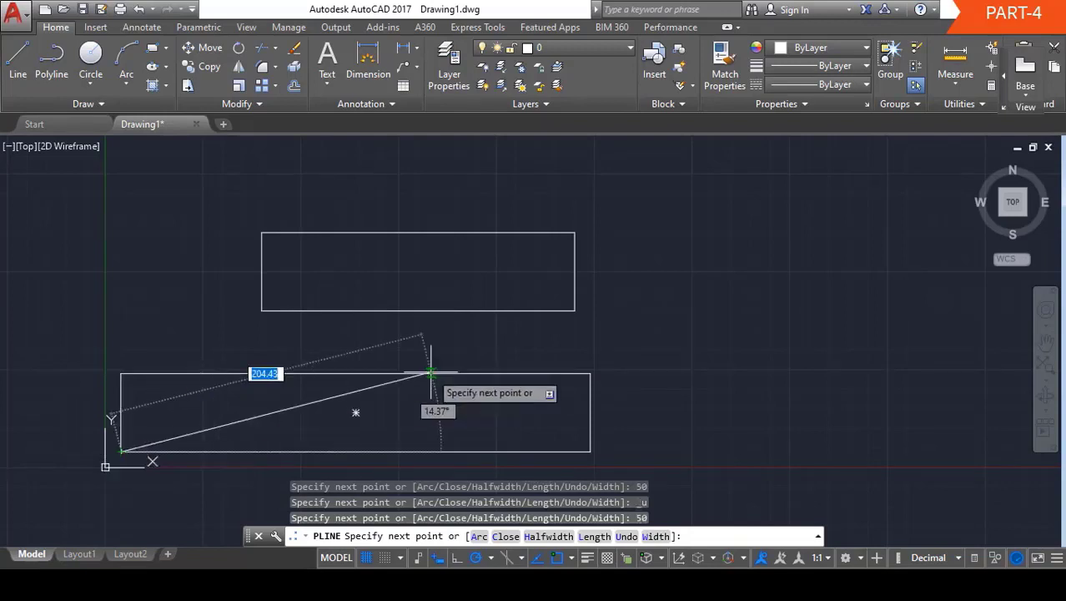
{"action": "key", "text": "Escape"}
{"action": "key", "text": "Escape"}
{"action": "key", "text": "Escape"}
{"action": "key", "text": "Escape"}
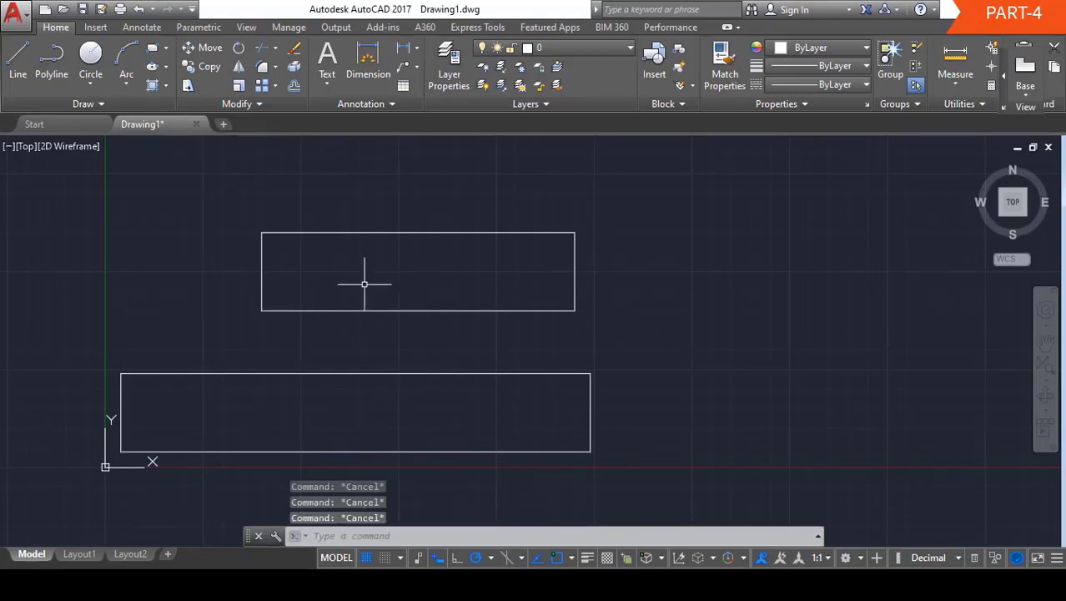
- Select the upper rectangle's four lines one after another to check that they are separate objects, and clear the selection
{"action": "left_click", "coordinate": [321, 310]}
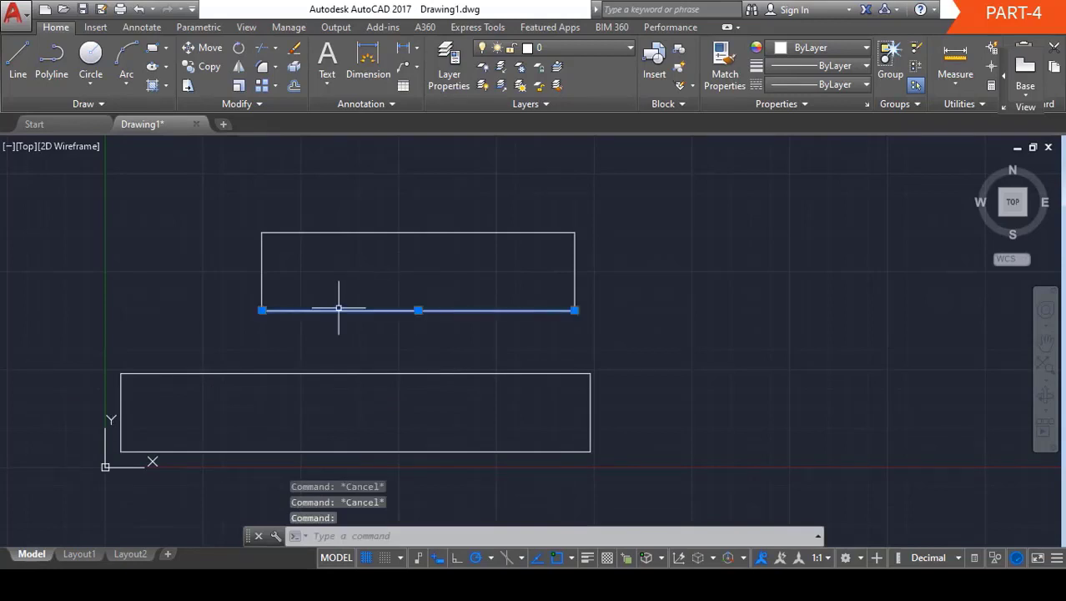
{"action": "left_click", "coordinate": [574, 259]}
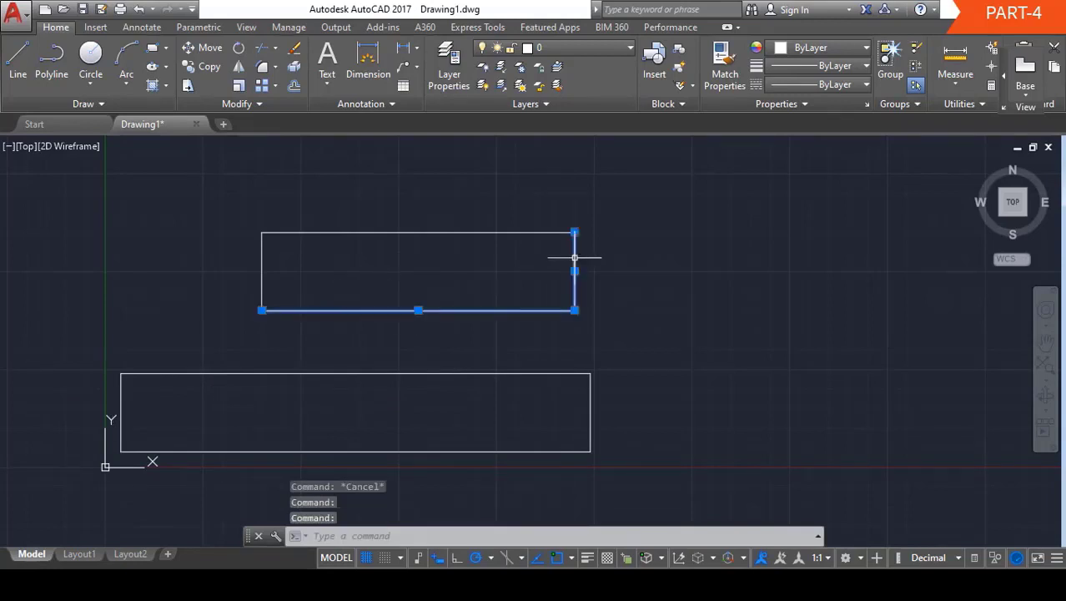
{"action": "left_click", "coordinate": [505, 231]}
{"action": "left_click", "coordinate": [260, 267]}
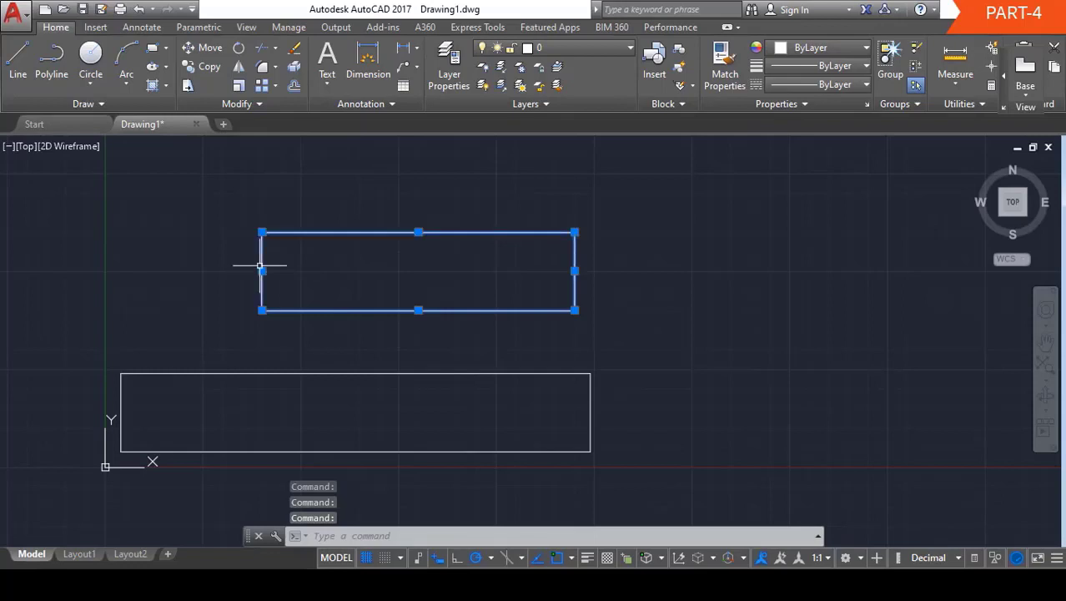
{"action": "key", "text": "Escape"}
{"action": "key", "text": "Escape"}
{"action": "key", "text": "Escape"}
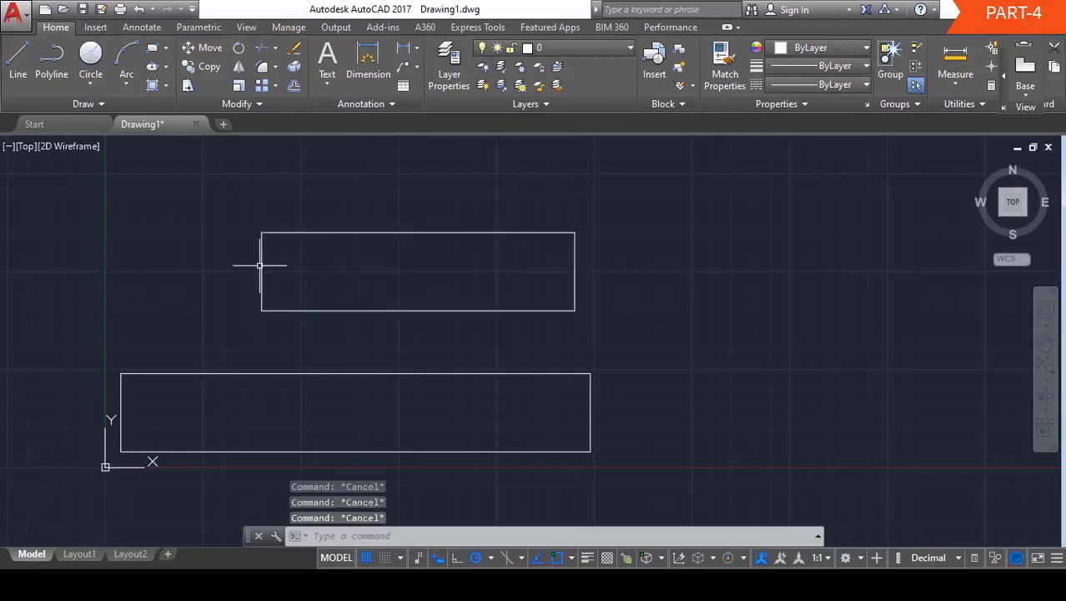
- Compare selection behaviour by selecting the lower polyline rectangle, adding the upper rectangle's four lines individually, and deselecting everything
{"action": "left_click", "coordinate": [258, 453]}
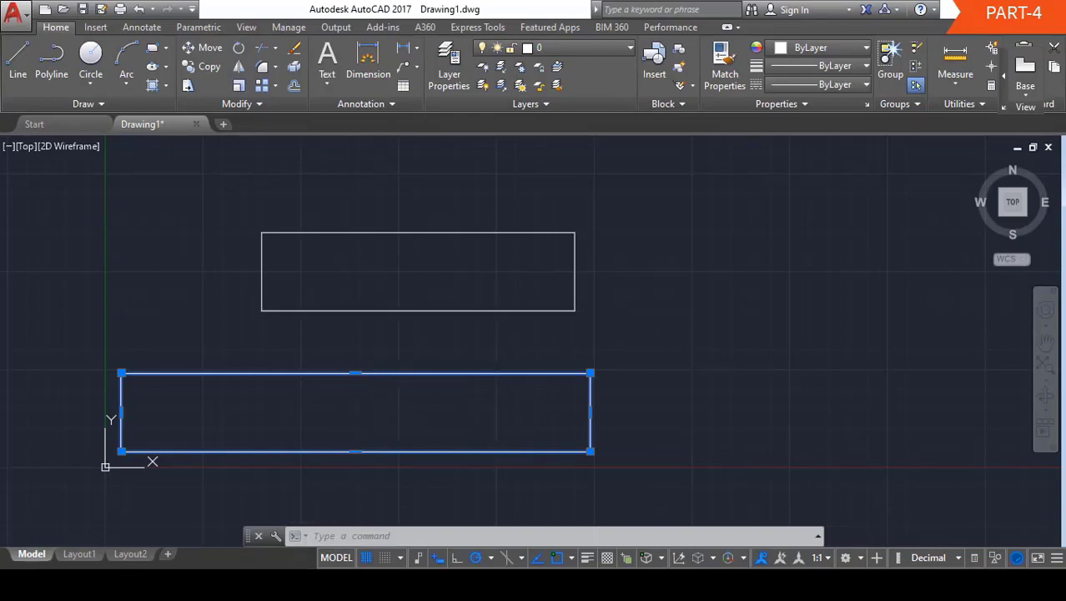
{"action": "left_click", "coordinate": [494, 311]}
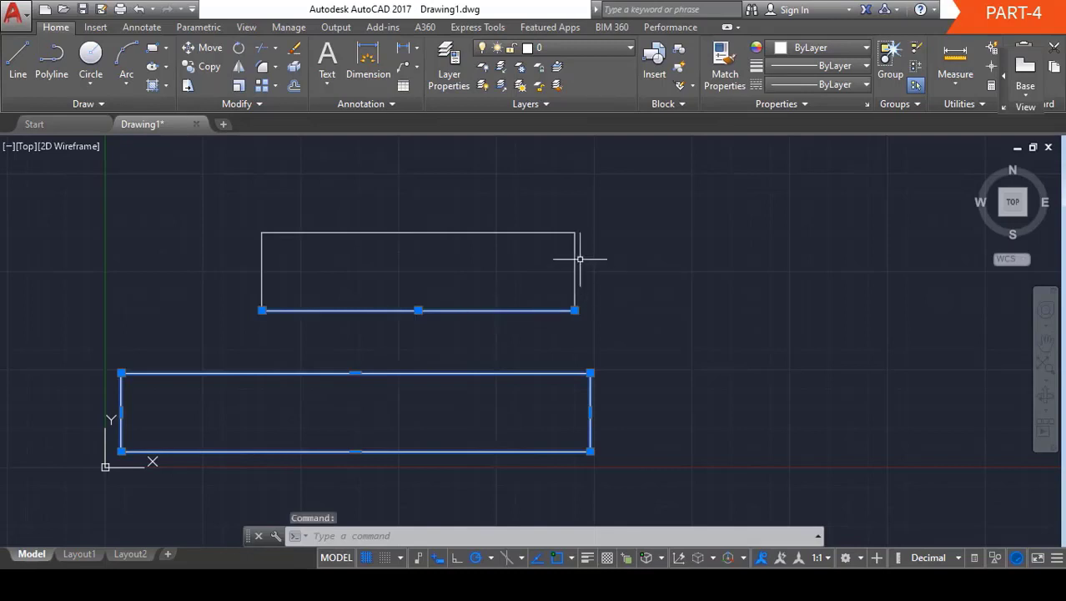
{"action": "left_click", "coordinate": [576, 259]}
{"action": "left_click", "coordinate": [510, 232]}
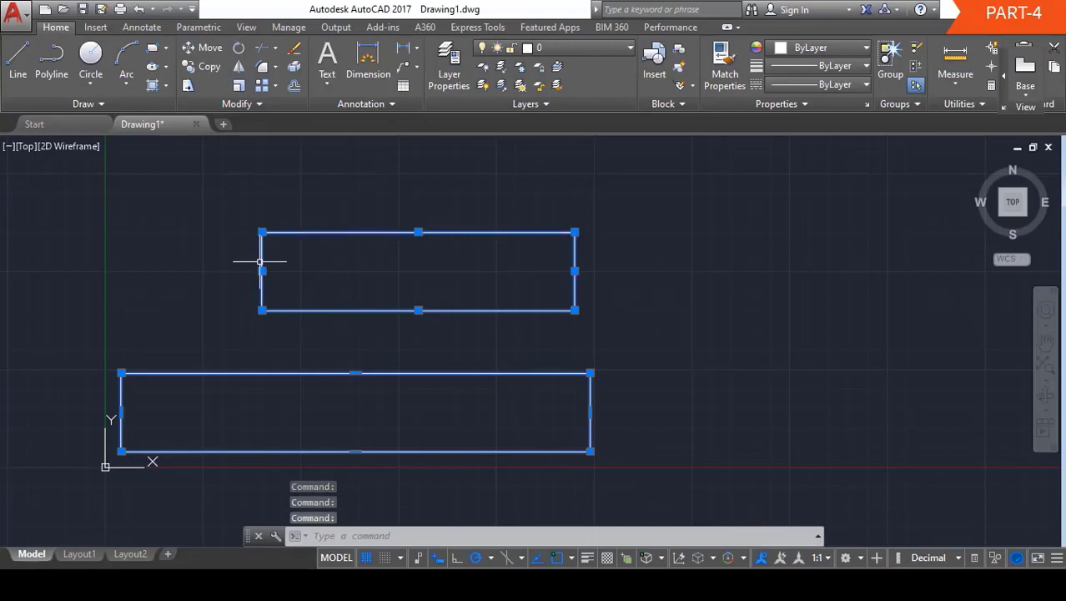
{"action": "key", "text": "Escape"}
{"action": "key", "text": "Escape"}
{"action": "key", "text": "Escape"}
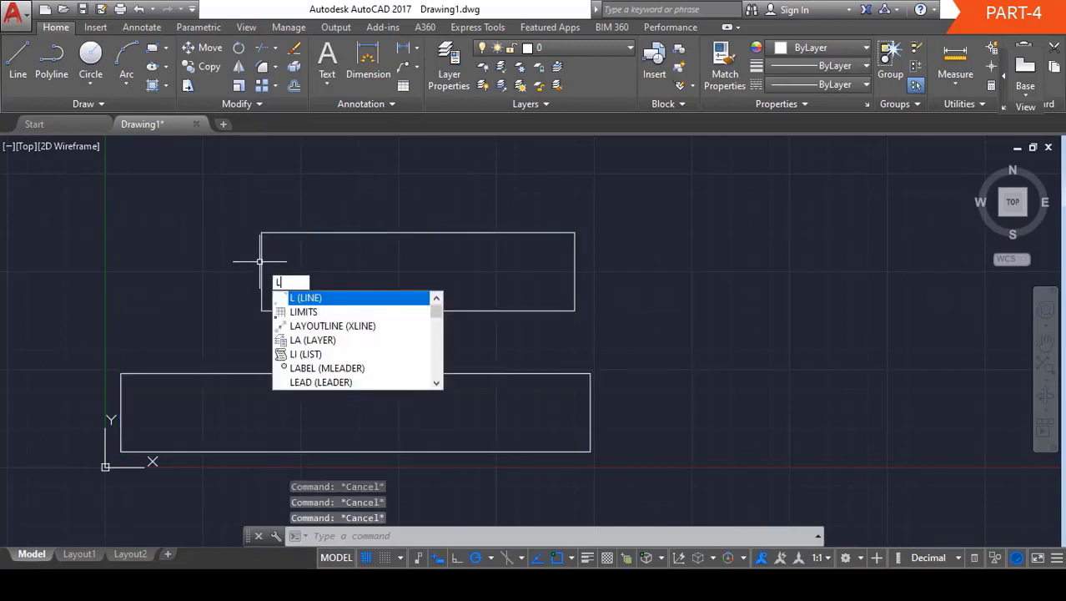
- Use the Line command to draw a freehand zigzag of five connected segments from the upper rectangle's lower-right corner
{"action": "key", "text": "Return"}
{"action": "left_click", "coordinate": [576, 311]}
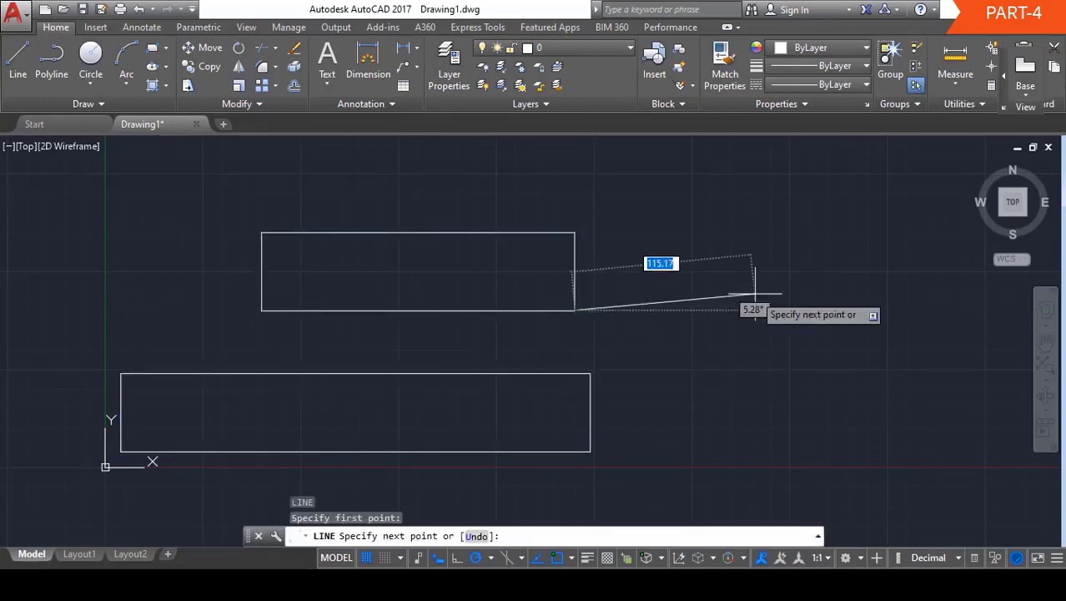
{"action": "left_click", "coordinate": [746, 266]}
{"action": "left_click", "coordinate": [857, 201]}
{"action": "left_click", "coordinate": [876, 266]}
{"action": "left_click", "coordinate": [783, 287]}
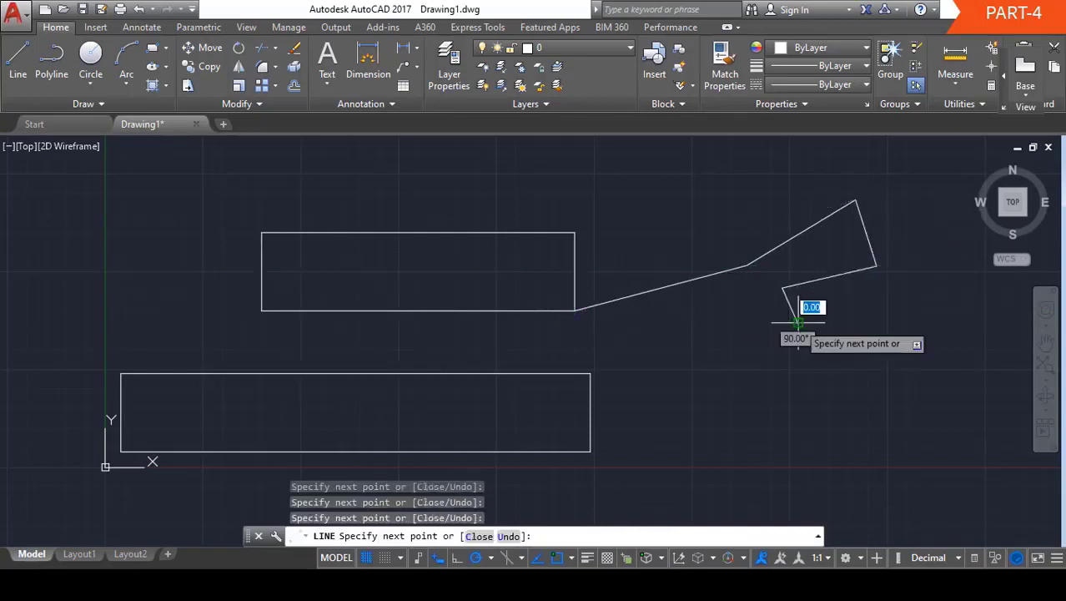
{"action": "key", "text": "Escape"}
{"action": "key", "text": "Escape"}
{"action": "key", "text": "Escape"}
{"action": "key", "text": "Escape"}
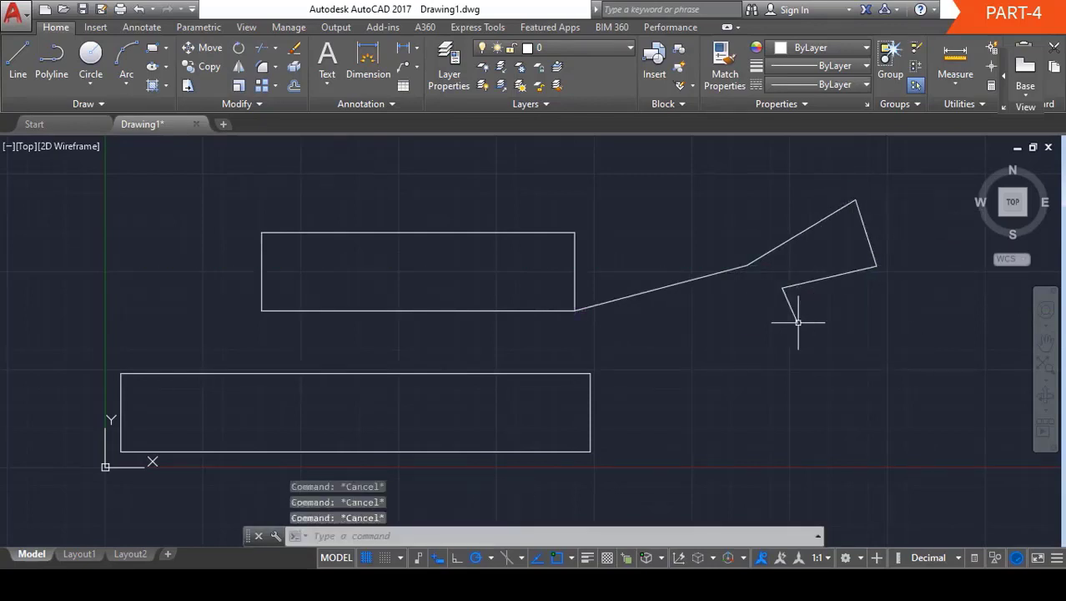
- Select the first two segments of the line zigzag individually to inspect them as separate objects, and deselect them
{"action": "left_click", "coordinate": [727, 271]}
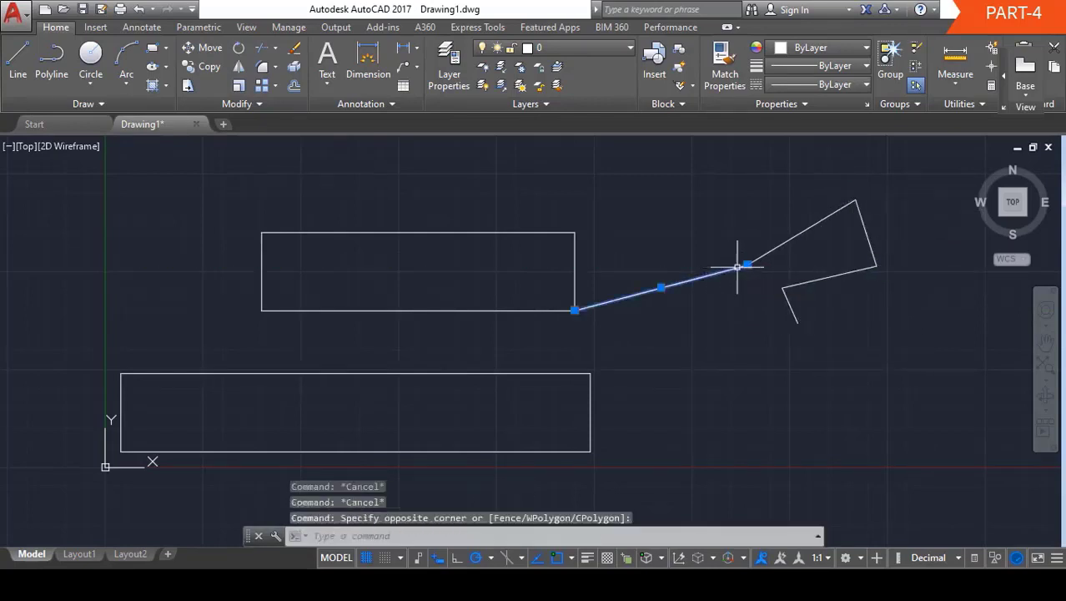
{"action": "left_click", "coordinate": [802, 230]}
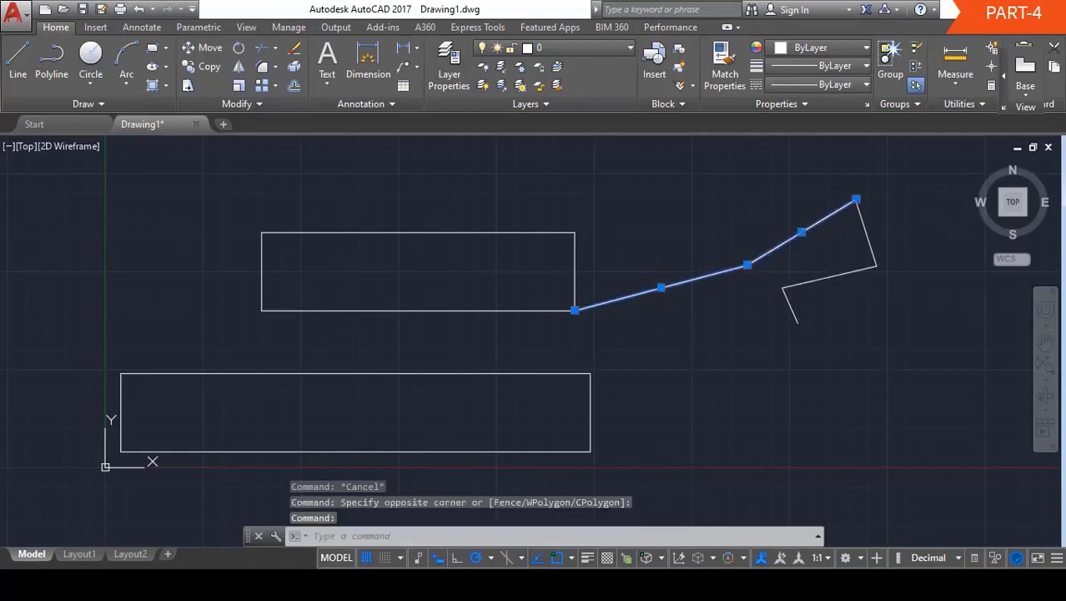
{"action": "key", "text": "Escape"}
{"action": "key", "text": "Escape"}
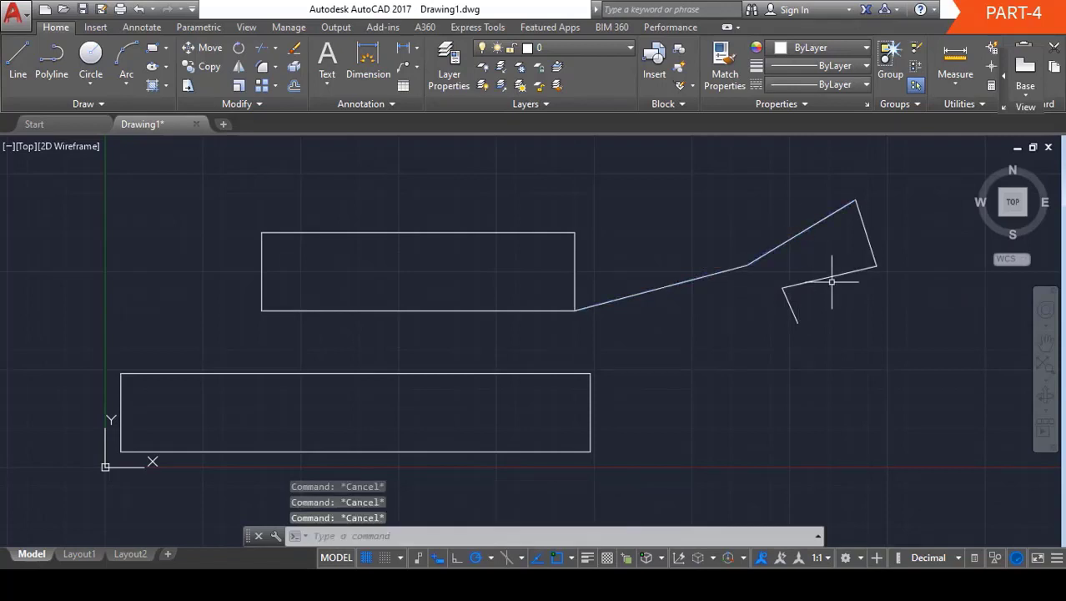
- Draw an open freehand zigzag with the Polyline command in the empty area beside the lower rectangle
{"action": "type", "text": "PLINE"}
{"action": "key", "text": "Return"}
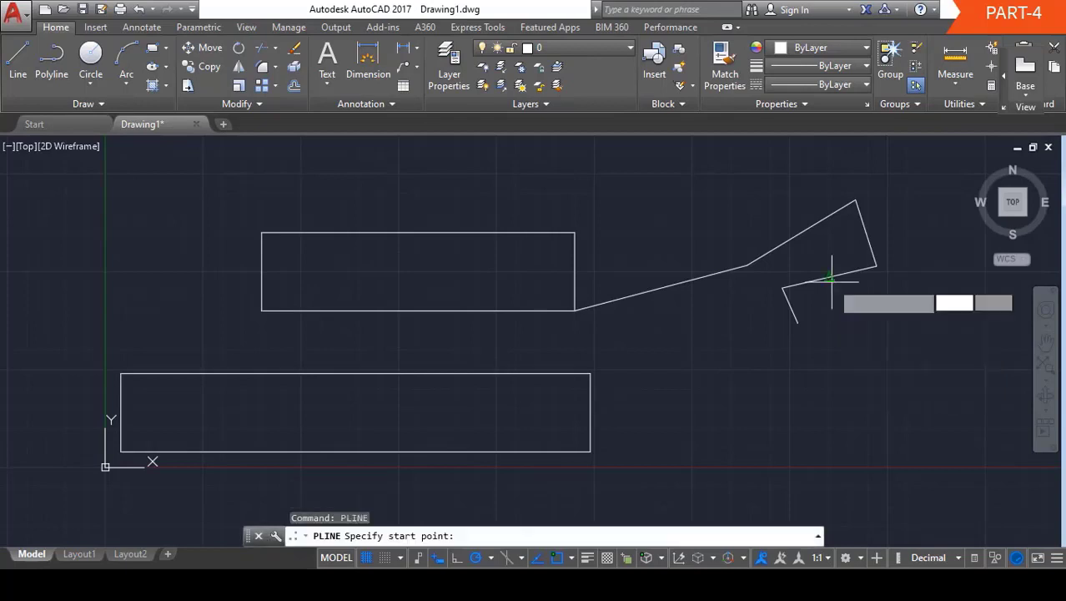
{"action": "left_click", "coordinate": [657, 435]}
{"action": "left_click", "coordinate": [842, 363]}
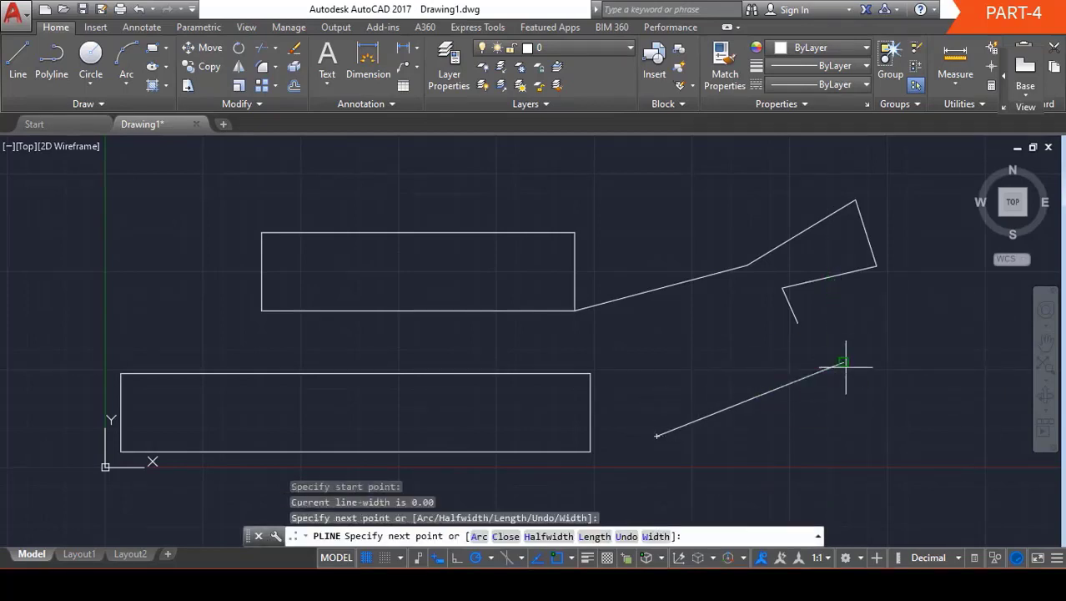
{"action": "left_click", "coordinate": [920, 396]}
{"action": "left_click", "coordinate": [953, 358]}
{"action": "left_click", "coordinate": [966, 342]}
{"action": "left_click", "coordinate": [888, 296]}
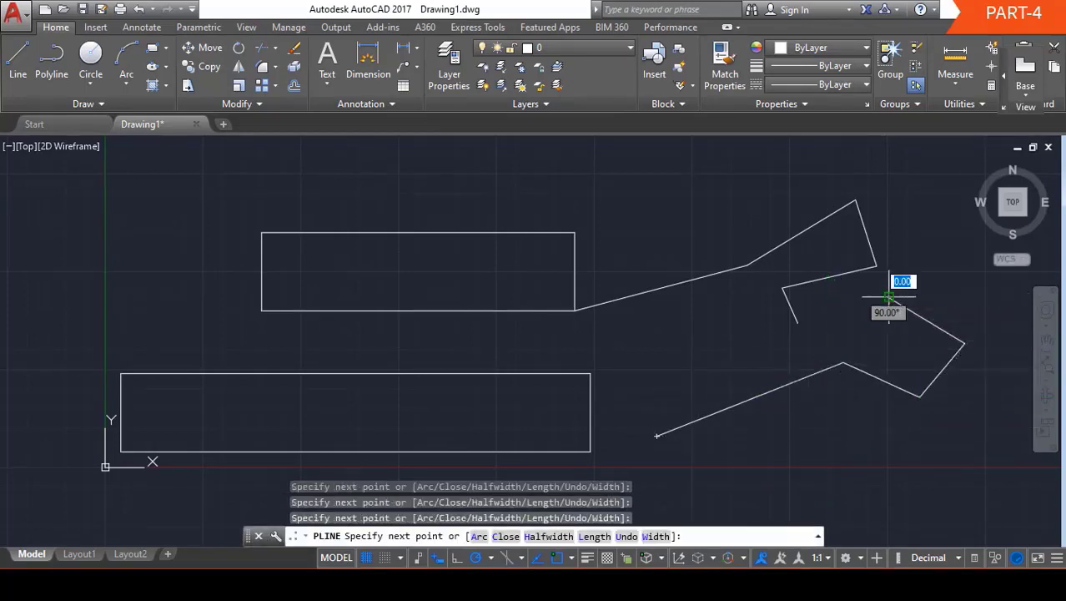
{"action": "key", "text": "Escape"}
{"action": "key", "text": "Escape"}
{"action": "key", "text": "Escape"}
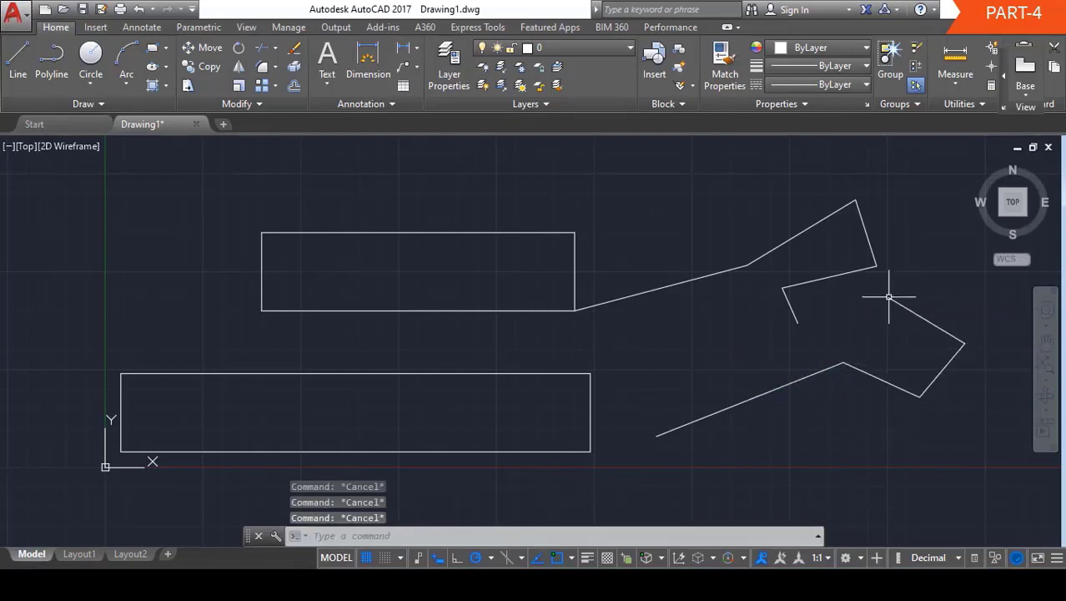
- Delete the whole zigzag polyline as a single object, and undo the deletion
{"action": "left_click", "coordinate": [751, 399]}
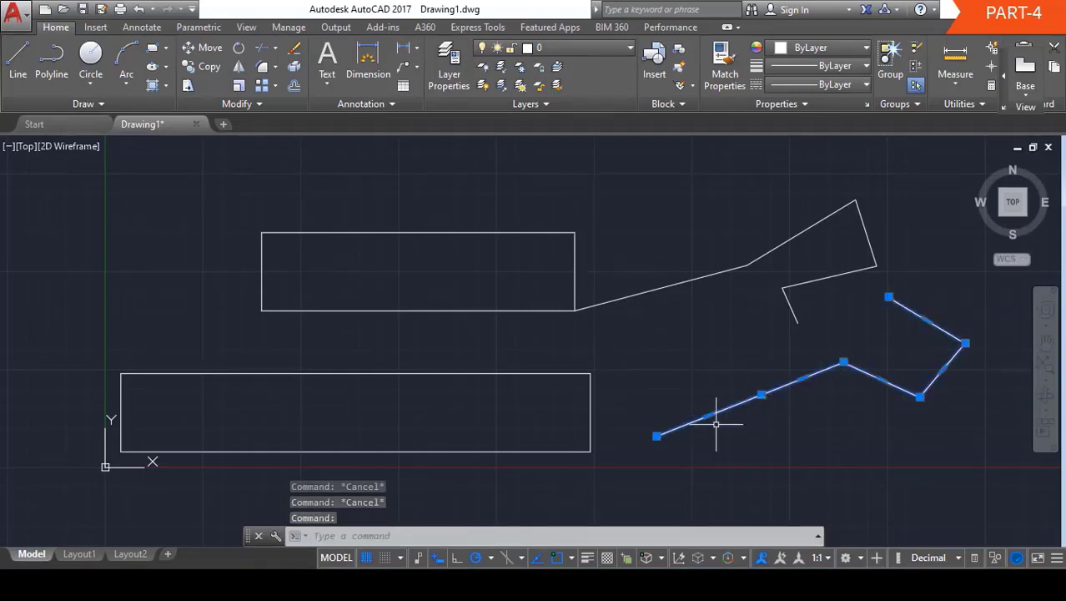
{"action": "mouse_move", "coordinate": [716, 411]}
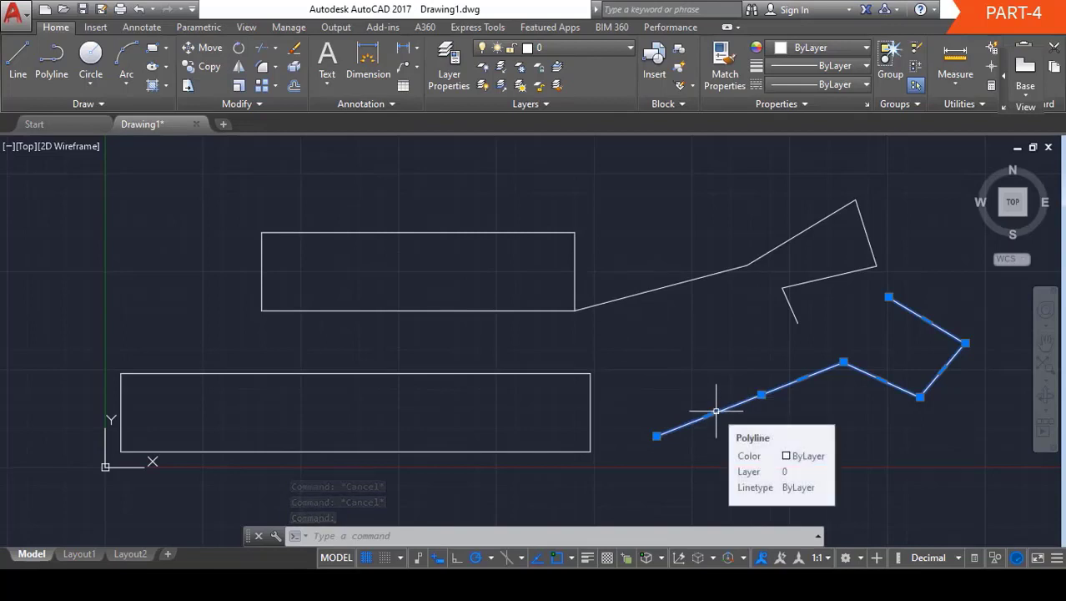
{"action": "key", "text": "Delete"}
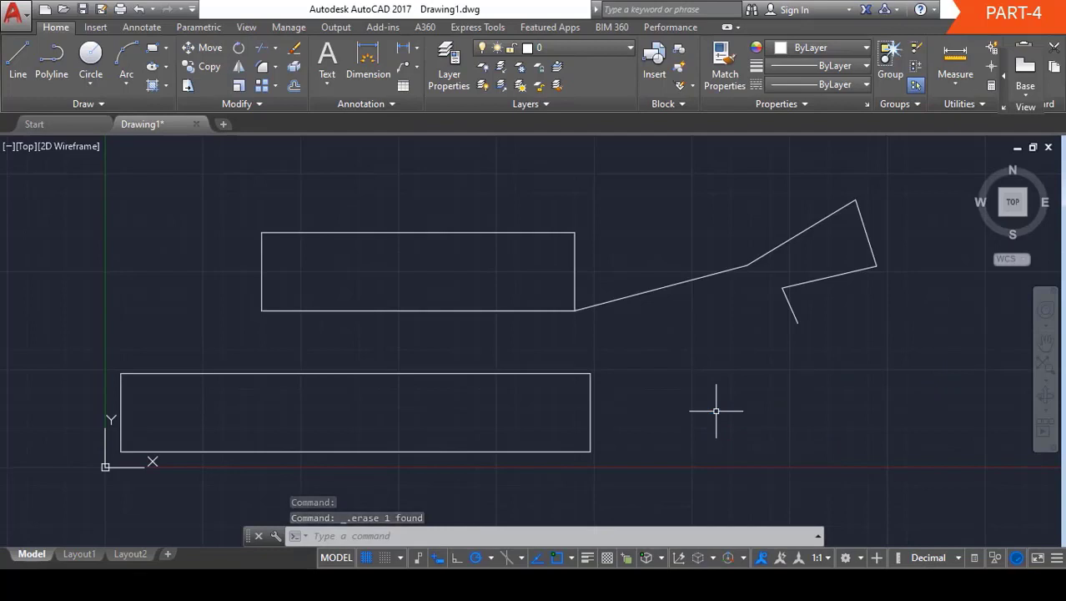
{"action": "key", "text": "ctrl+z"}
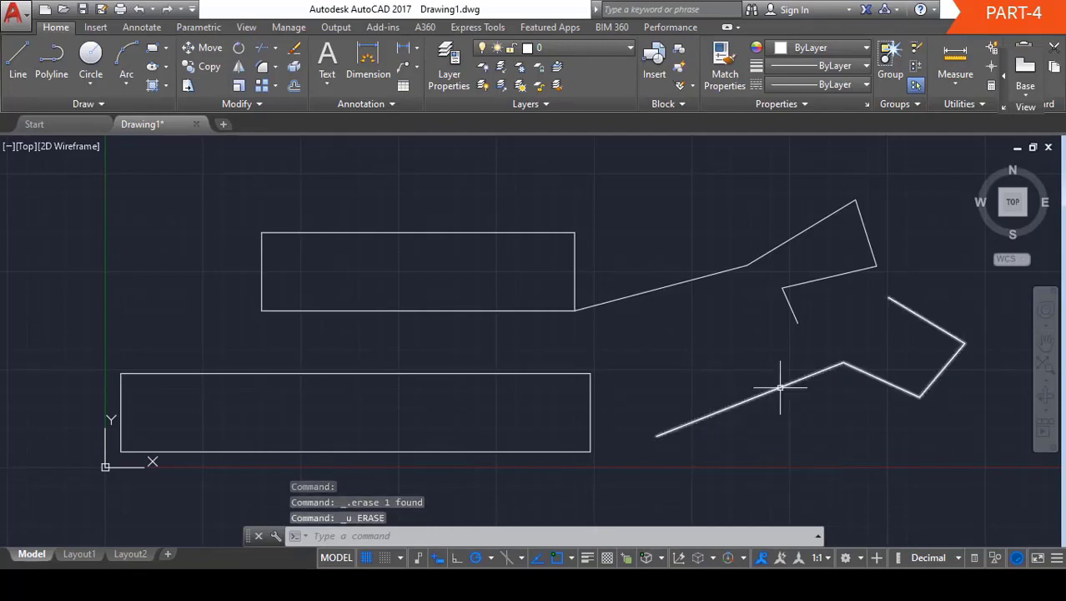
- Delete the last three segments of the line zigzag one by one, starting from its free end
{"action": "left_click", "coordinate": [790, 306]}
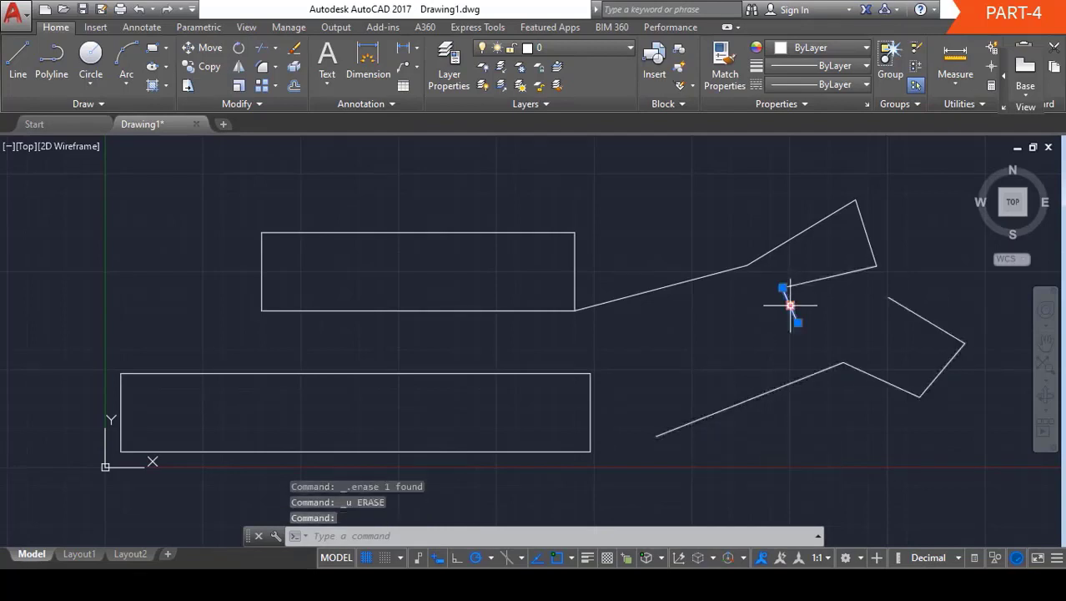
{"action": "key", "text": "Delete"}
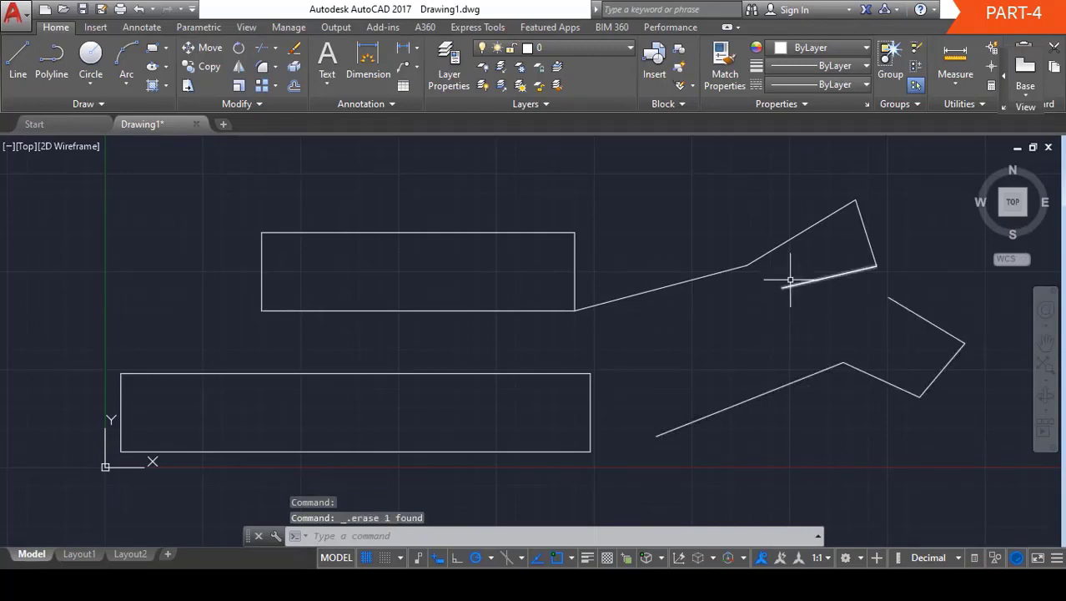
{"action": "left_click", "coordinate": [795, 286]}
{"action": "key", "text": "Delete"}
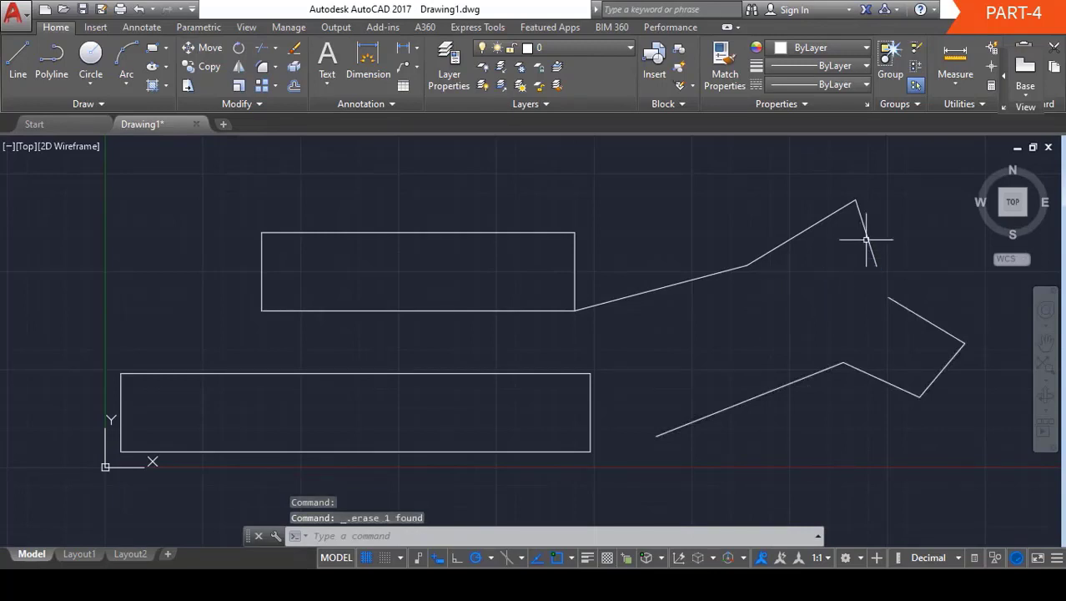
{"action": "left_click", "coordinate": [872, 232]}
{"action": "left_click", "coordinate": [867, 240]}
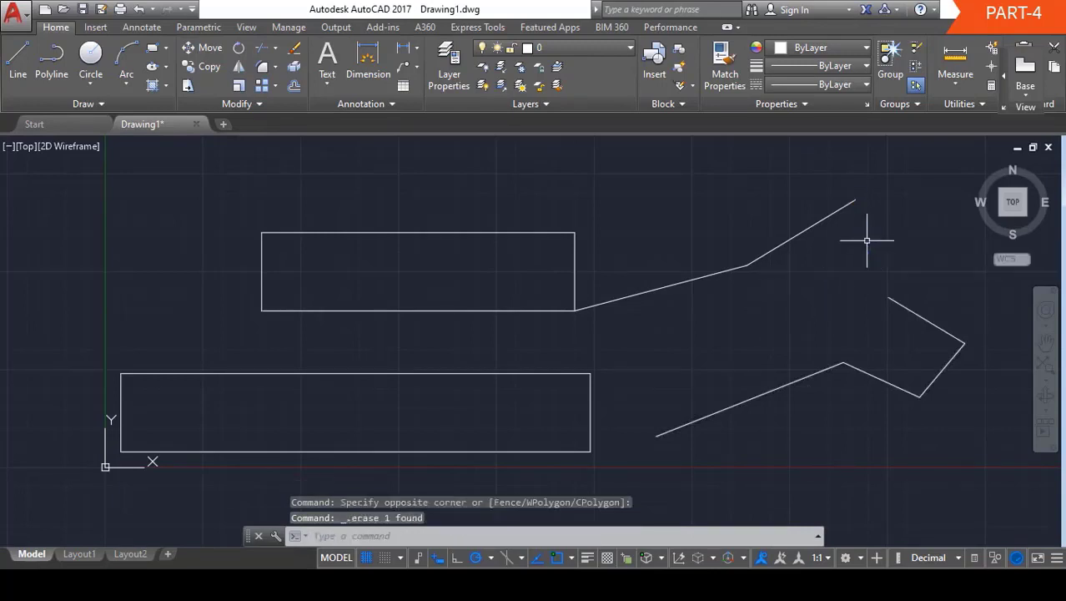
- Select the lower rectangle and the zigzag polyline to inspect each as a single object, and deselect them
{"action": "left_click", "coordinate": [526, 373]}
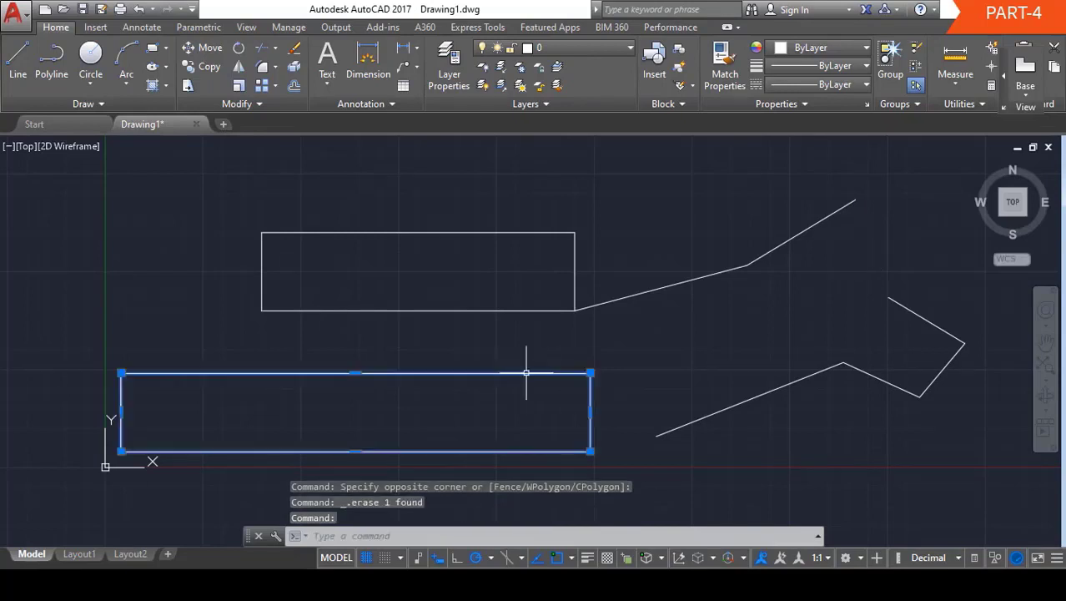
{"action": "key", "text": "Escape"}
{"action": "key", "text": "Escape"}
{"action": "key", "text": "Escape"}
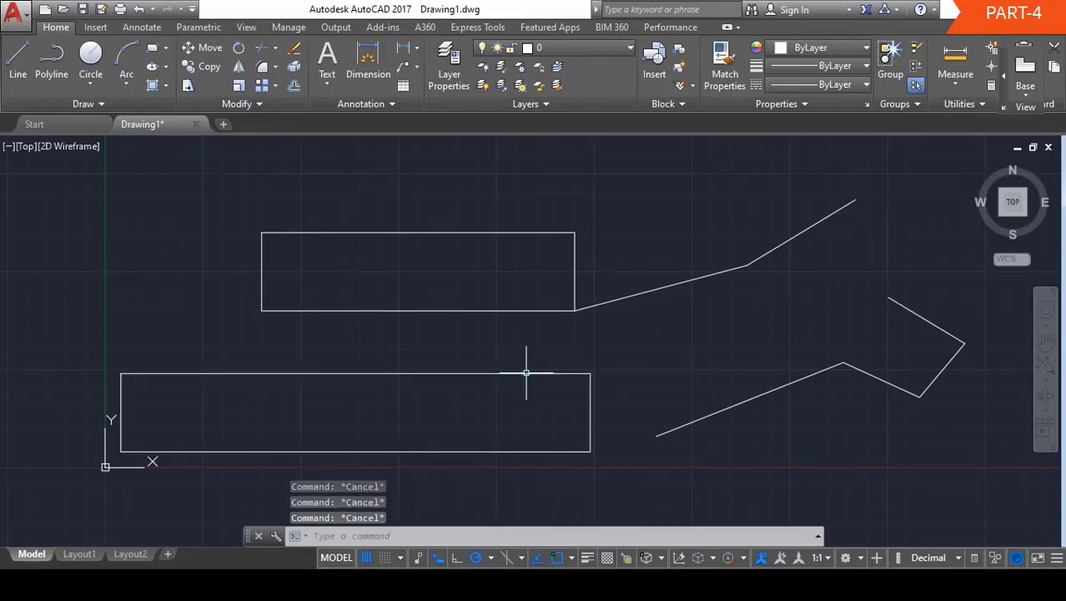
{"action": "left_click", "coordinate": [526, 372]}
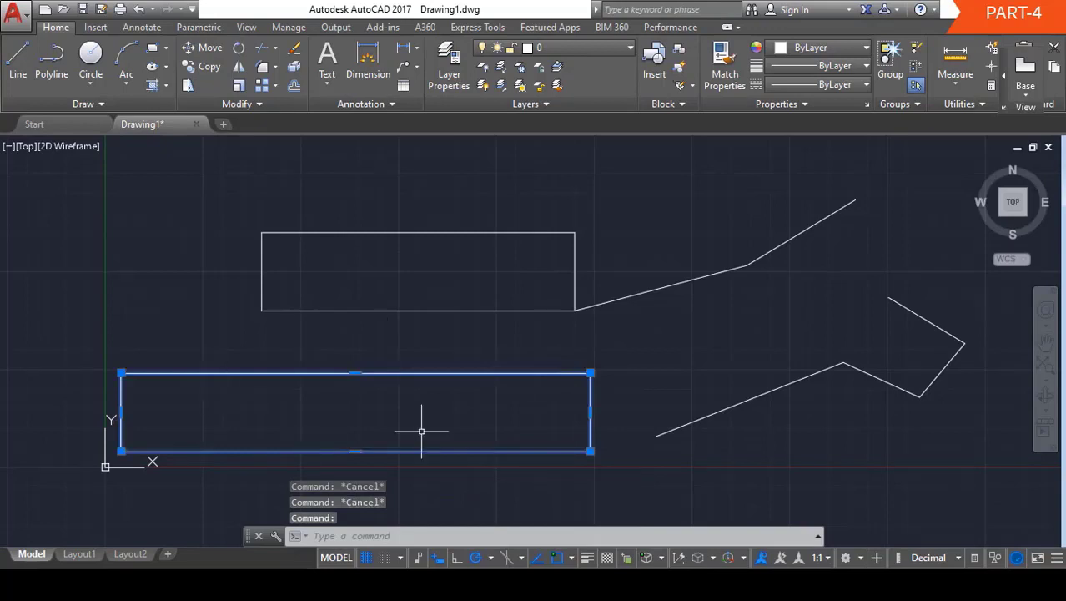
{"action": "left_click", "coordinate": [724, 409]}
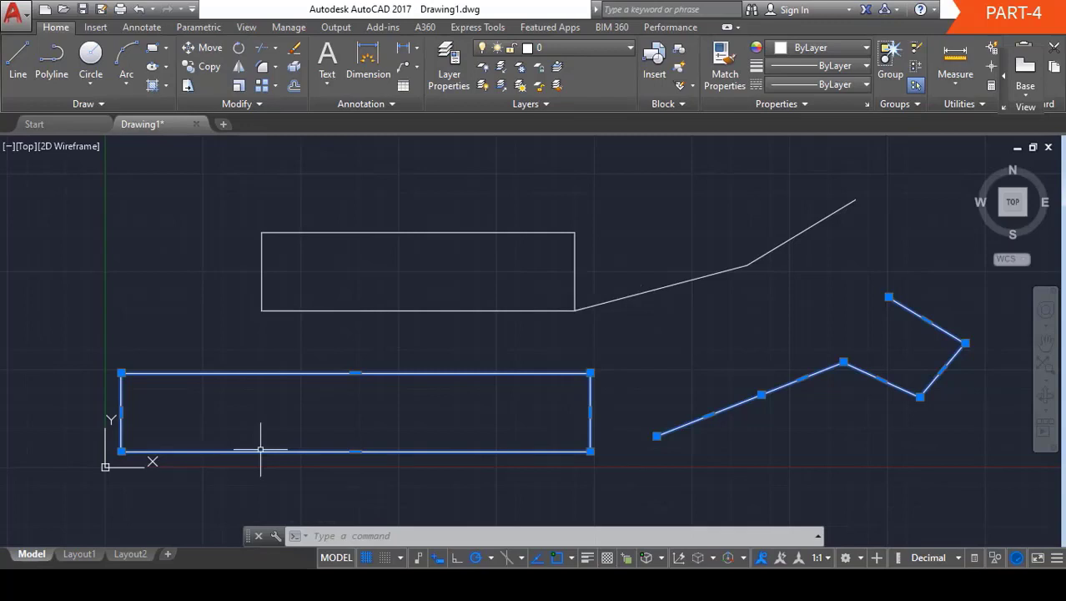
{"action": "key", "text": "Escape"}
{"action": "key", "text": "Escape"}
{"action": "key", "text": "Escape"}
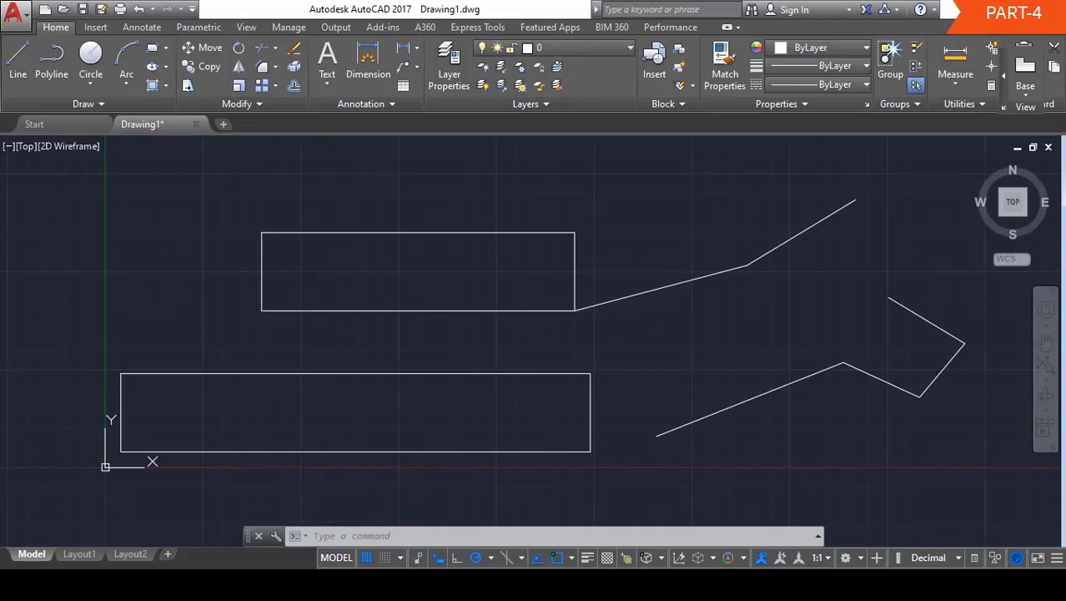
{"action": "key", "text": "Escape"}
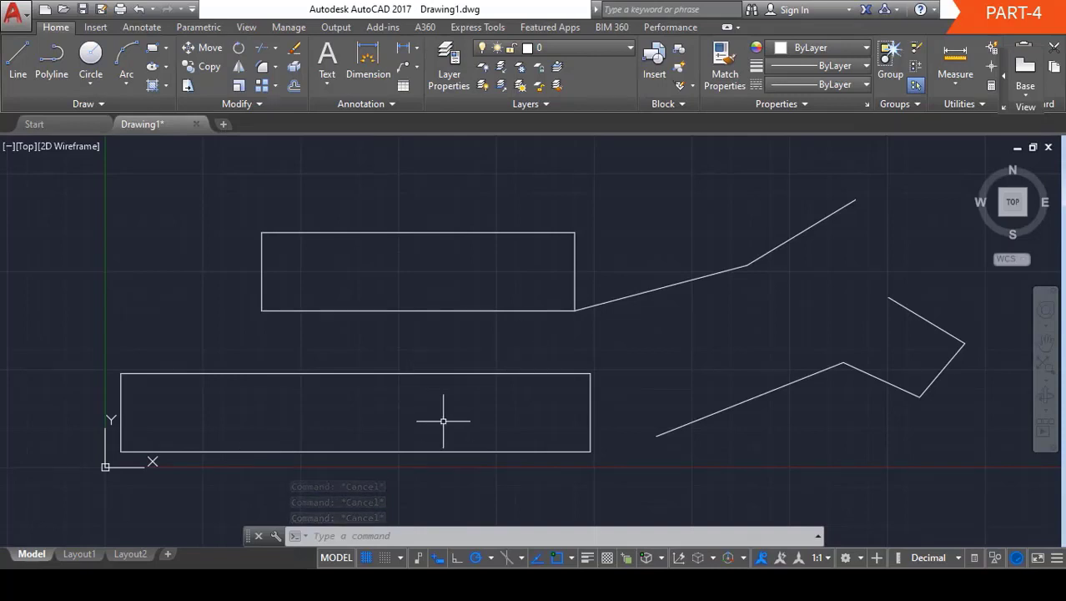
- Explode the zigzag polyline beside the lower rectangle into separate line segments
{"action": "type", "text": "X"}
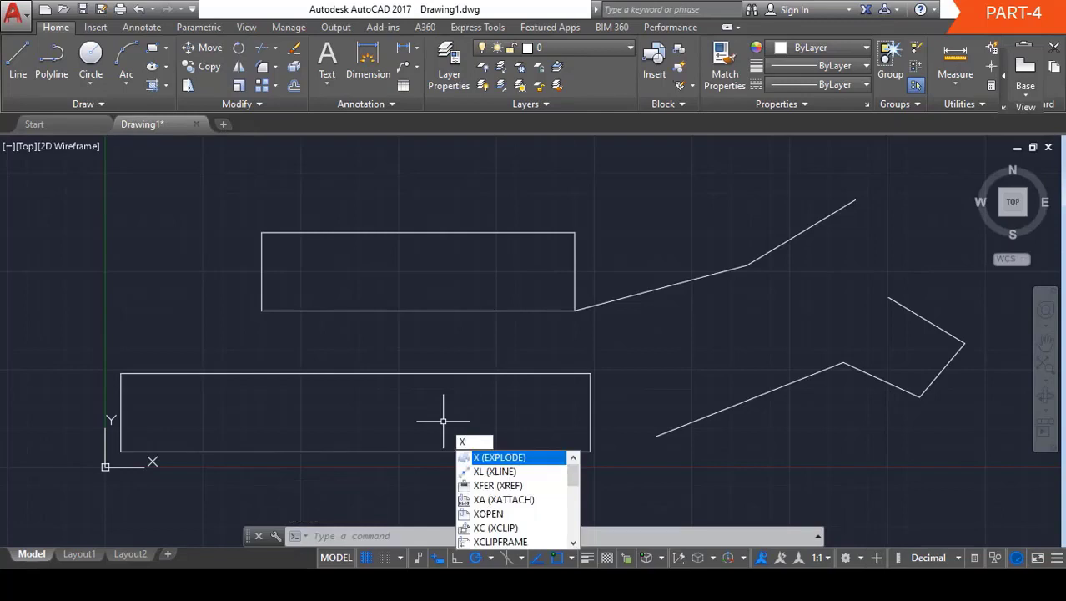
{"action": "key", "text": "Return"}
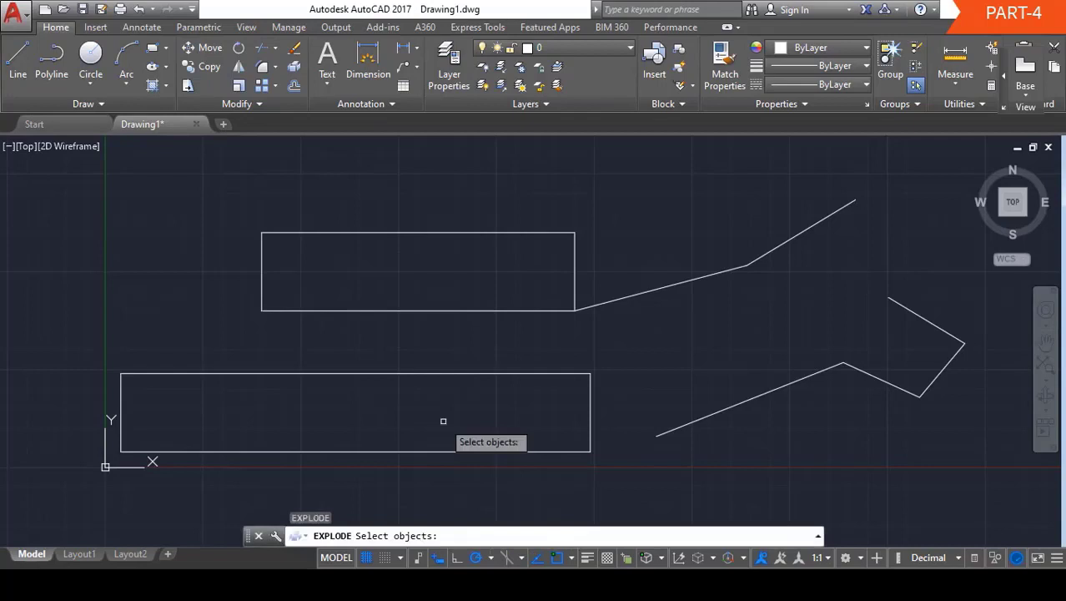
{"action": "left_click", "coordinate": [681, 427]}
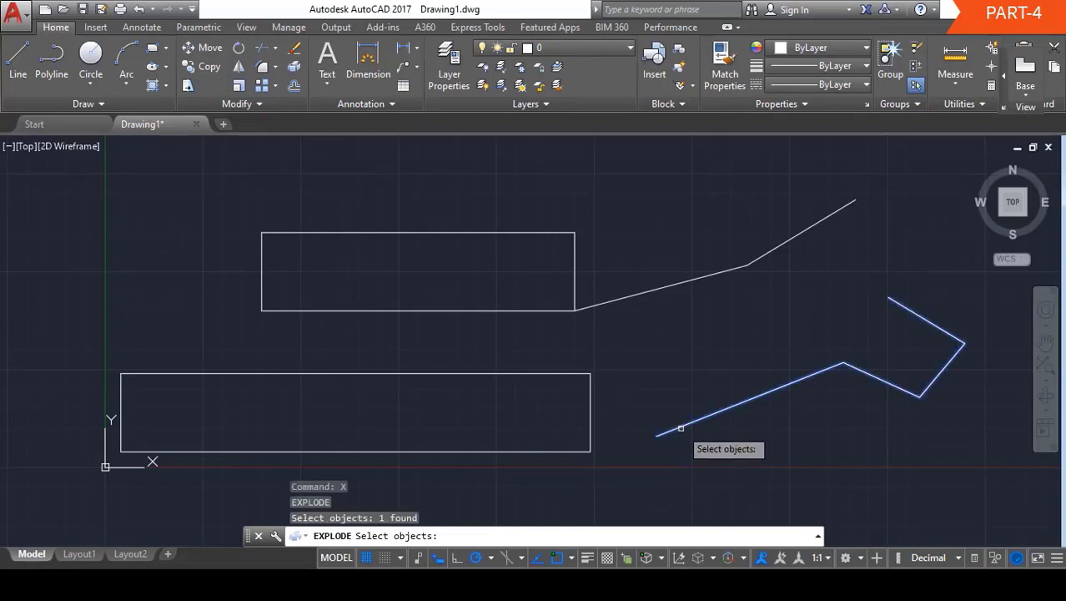
{"action": "key", "text": "Return"}
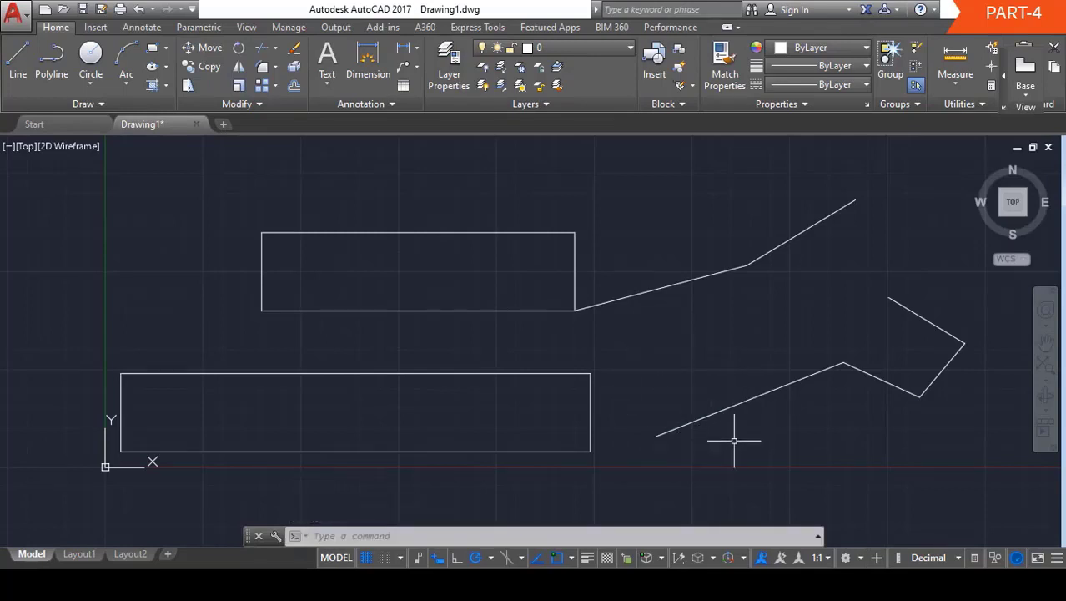
- Select all segments of the exploded zigzag one by one to check that they are separate objects, and deselect them
{"action": "left_click", "coordinate": [752, 399]}
{"action": "left_click", "coordinate": [832, 365]}
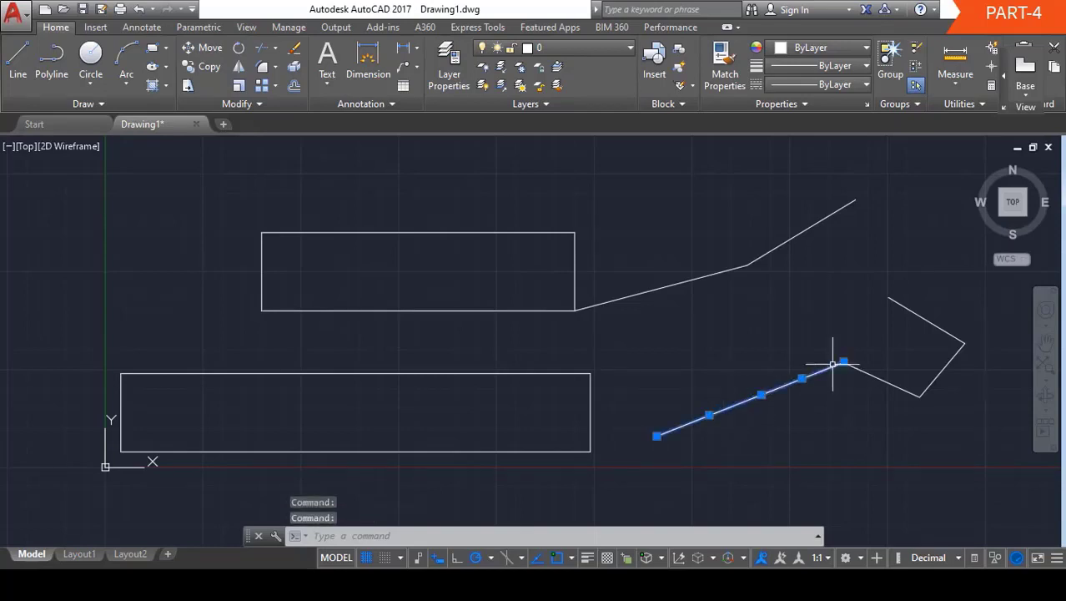
{"action": "left_click", "coordinate": [859, 367]}
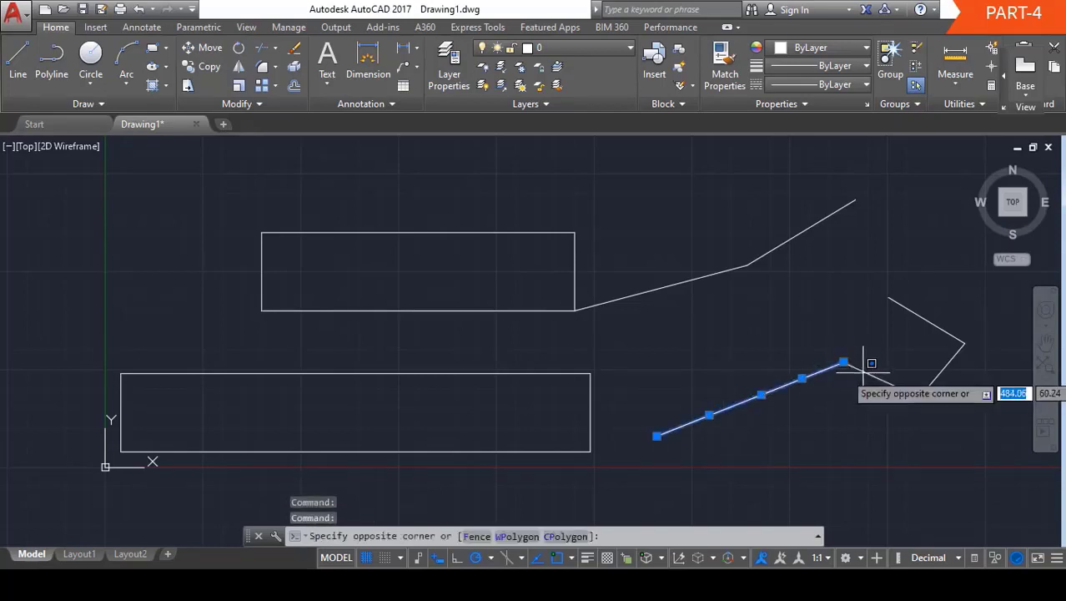
{"action": "left_click", "coordinate": [922, 384]}
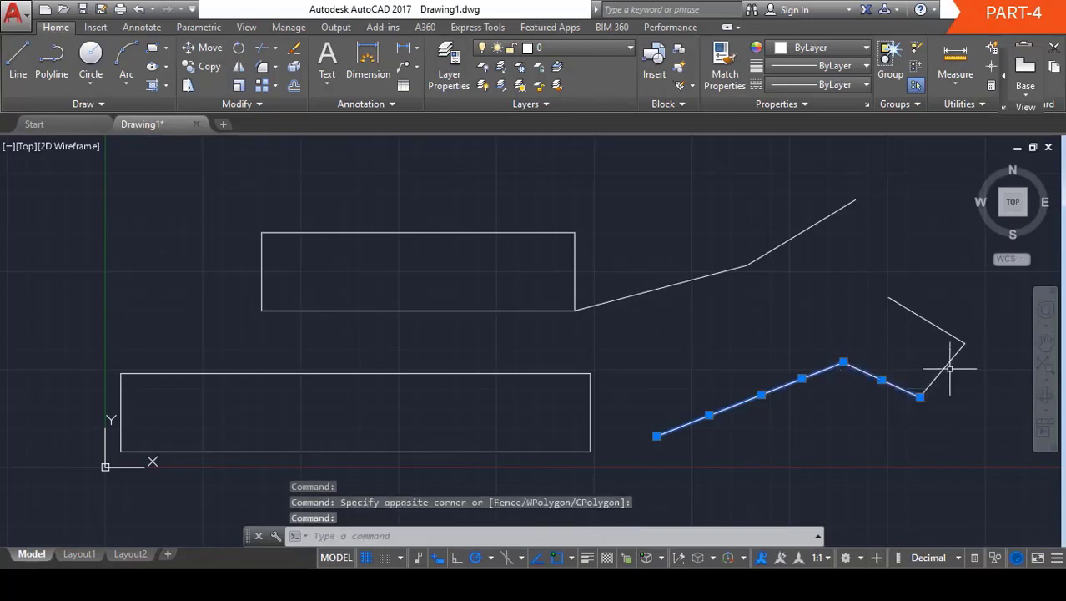
{"action": "left_click", "coordinate": [949, 364]}
{"action": "left_click", "coordinate": [933, 323]}
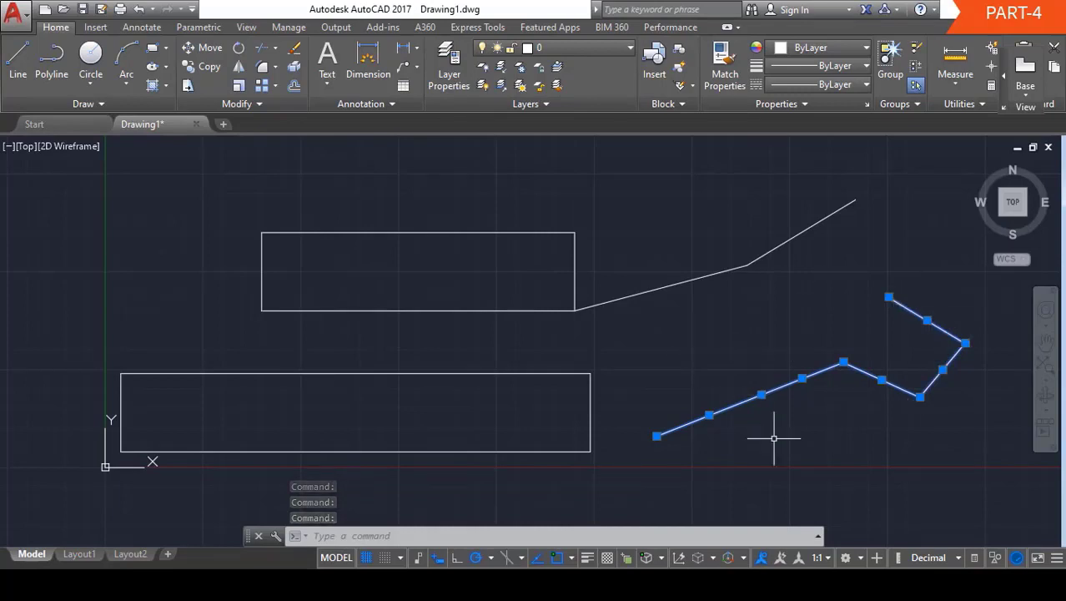
{"action": "key", "text": "Escape"}
{"action": "key", "text": "Escape"}
{"action": "key", "text": "Escape"}
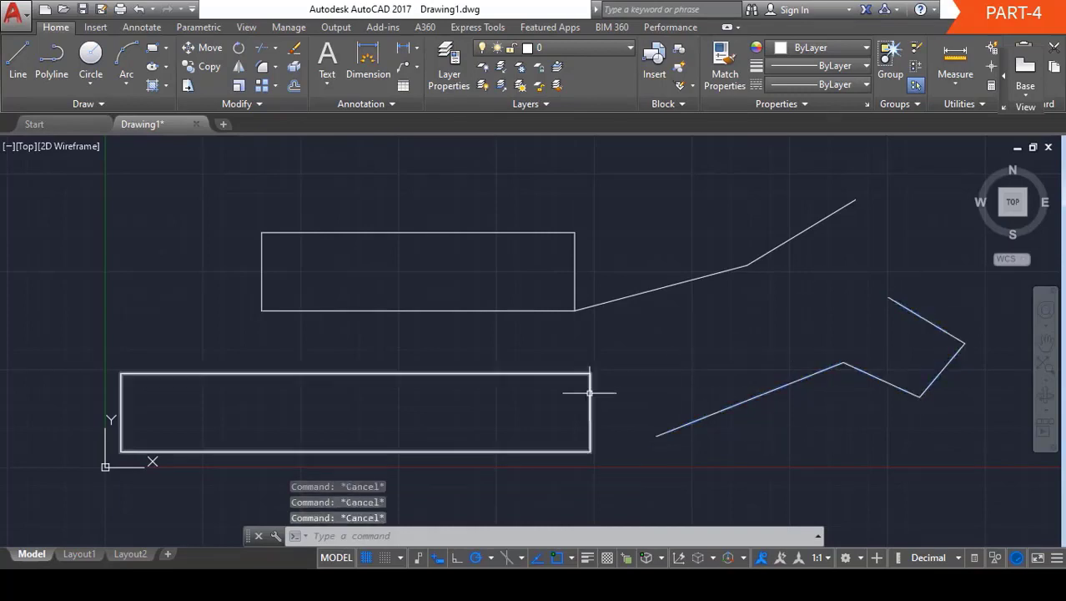
- Compare the selection of the exploded zigzag's first segment with that of the lower rectangle, deselecting each
{"action": "left_click", "coordinate": [726, 408]}
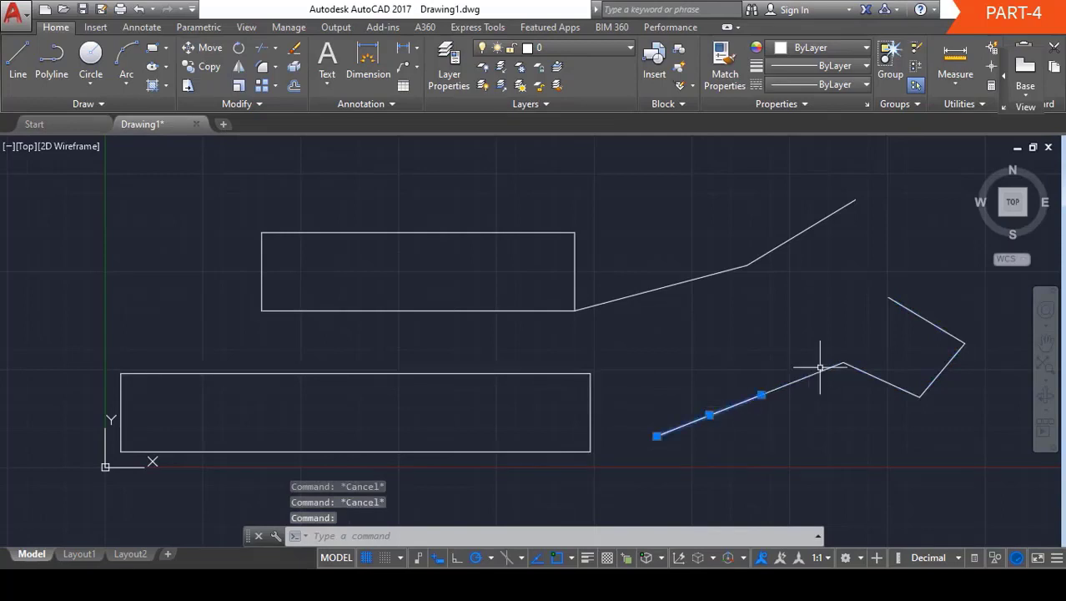
{"action": "key", "text": "Escape"}
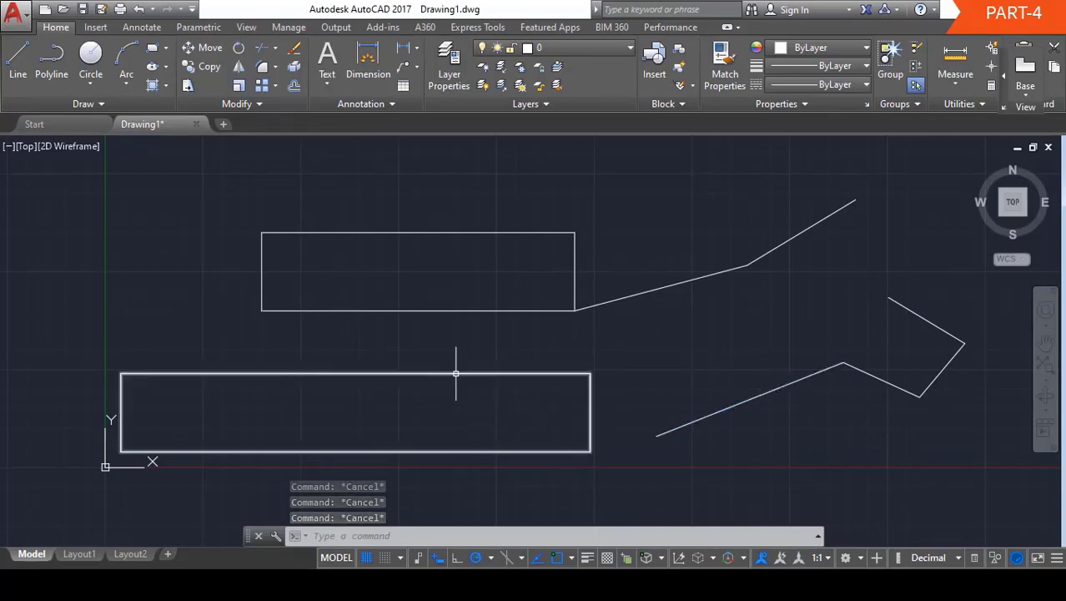
{"action": "left_click", "coordinate": [457, 374]}
{"action": "key", "text": "Escape"}
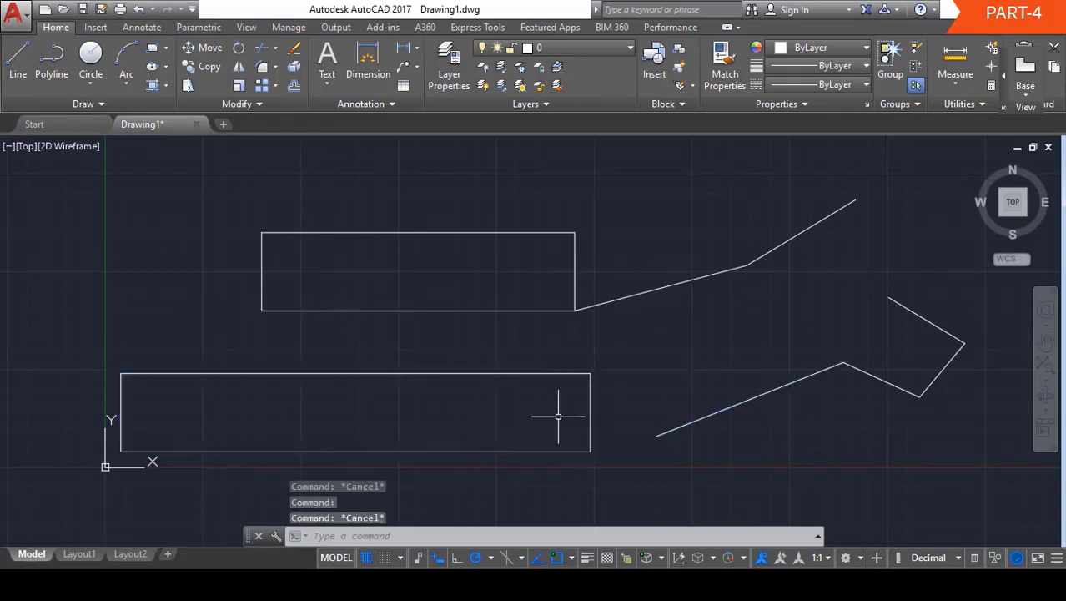
- Explode the lower rectangle into separate lines
{"action": "type", "text": "X"}
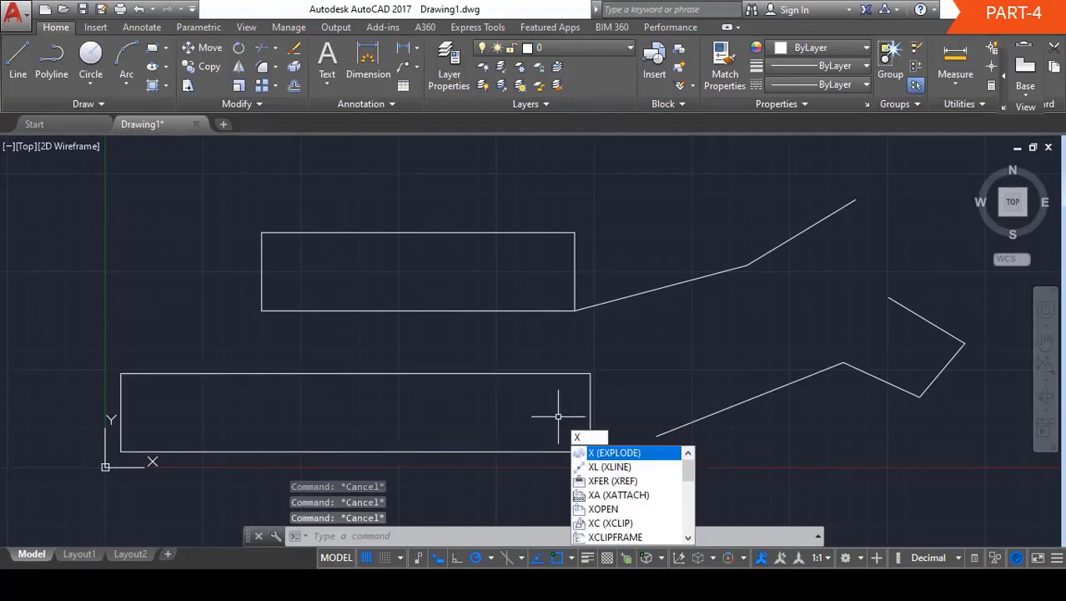
{"action": "key", "text": "Return"}
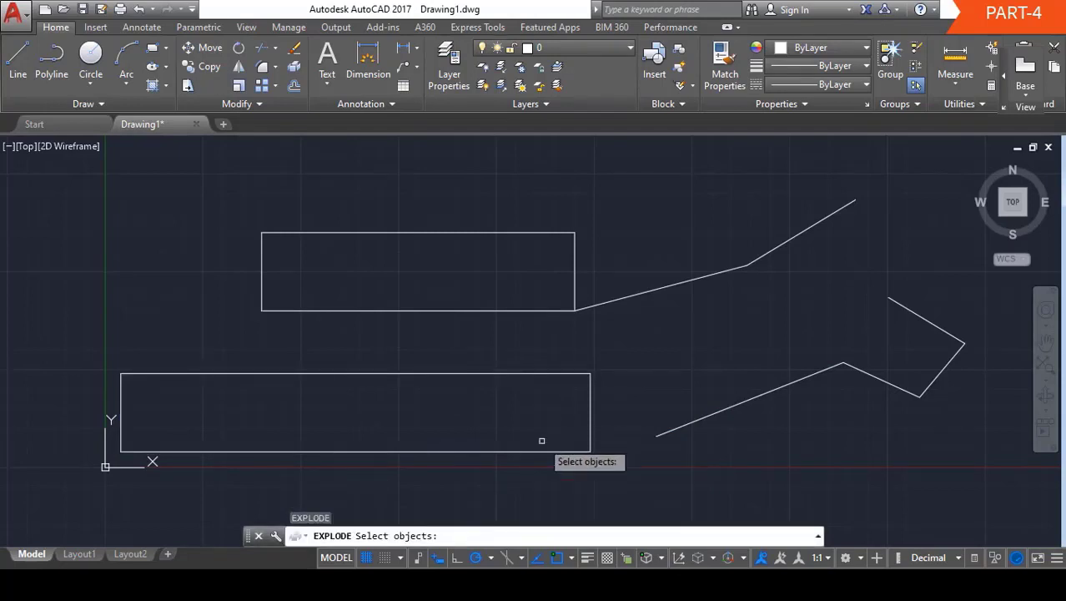
{"action": "left_click", "coordinate": [487, 452]}
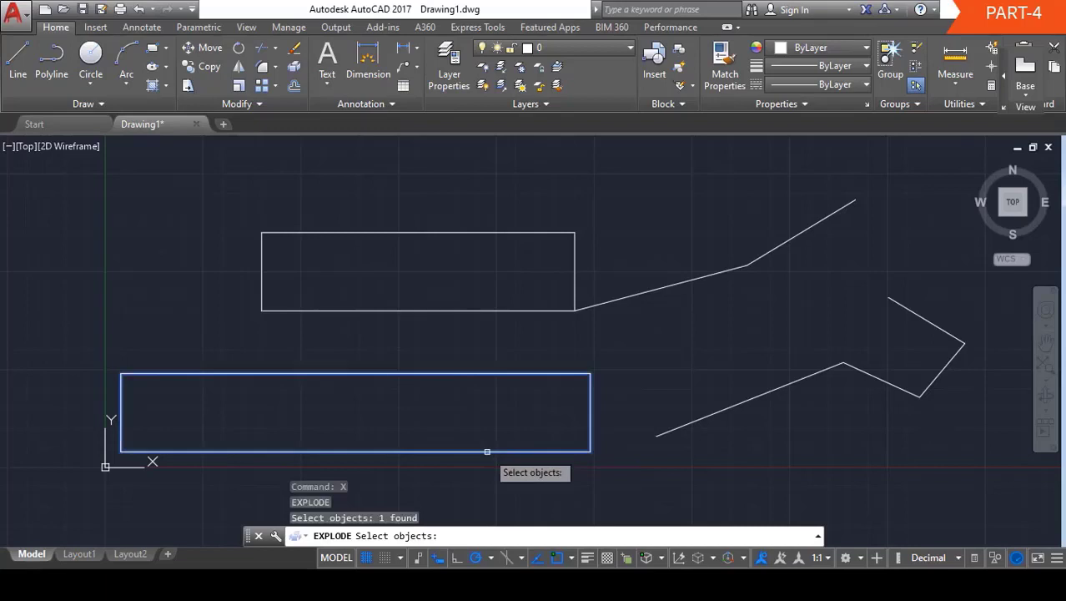
{"action": "key", "text": "Return"}
- Select the four sides of the exploded lower rectangle one by one to check them as individual lines, and deselect them
{"action": "left_click", "coordinate": [544, 373]}
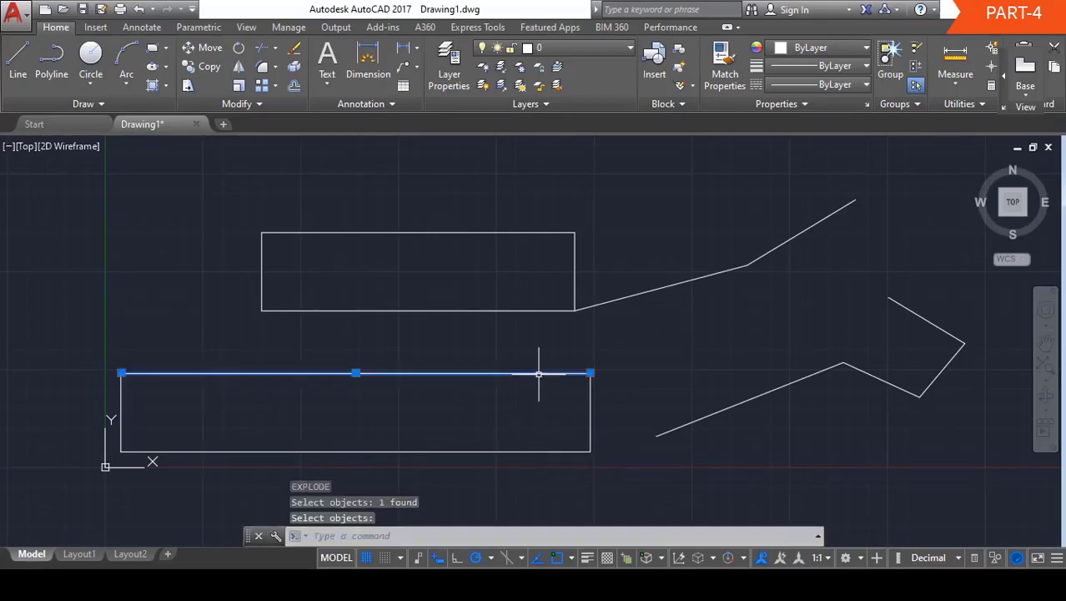
{"action": "left_click", "coordinate": [591, 408]}
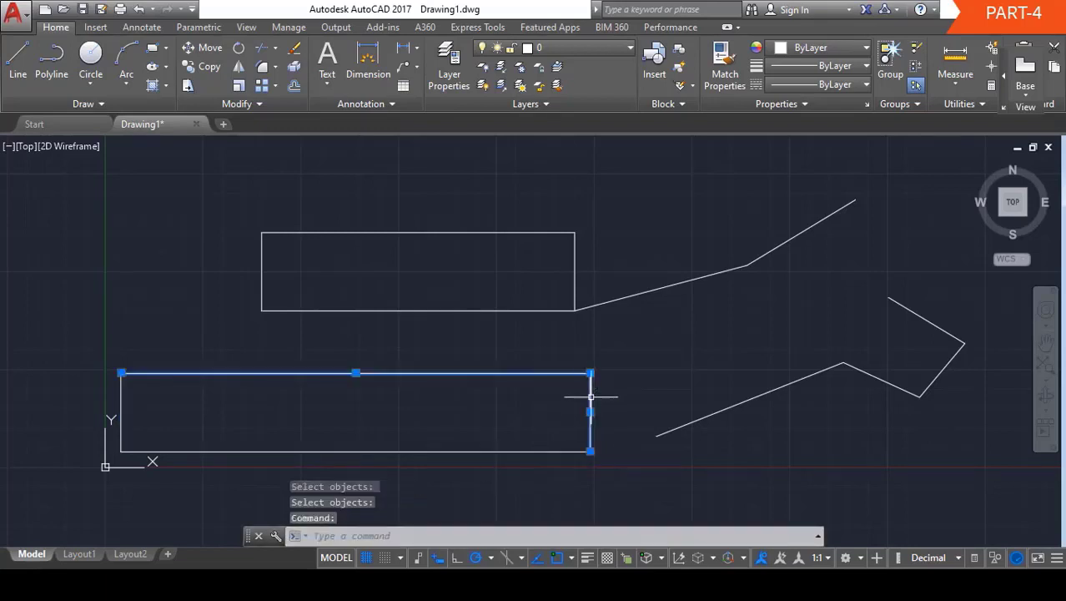
{"action": "left_click", "coordinate": [423, 451]}
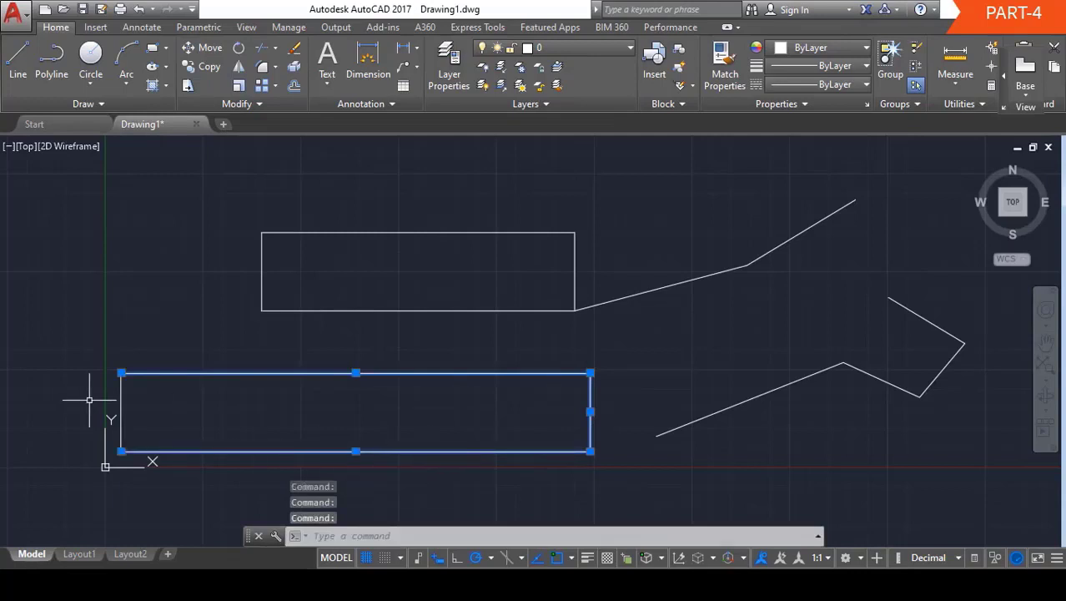
{"action": "left_click", "coordinate": [121, 401]}
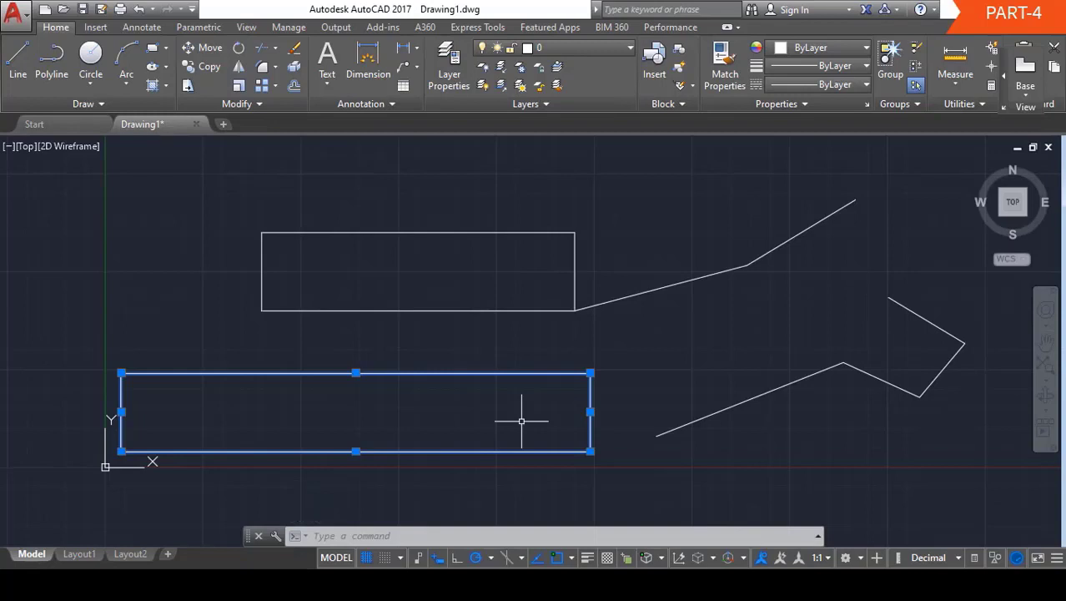
{"action": "key", "text": "Escape"}
{"action": "key", "text": "Escape"}
{"action": "key", "text": "Escape"}
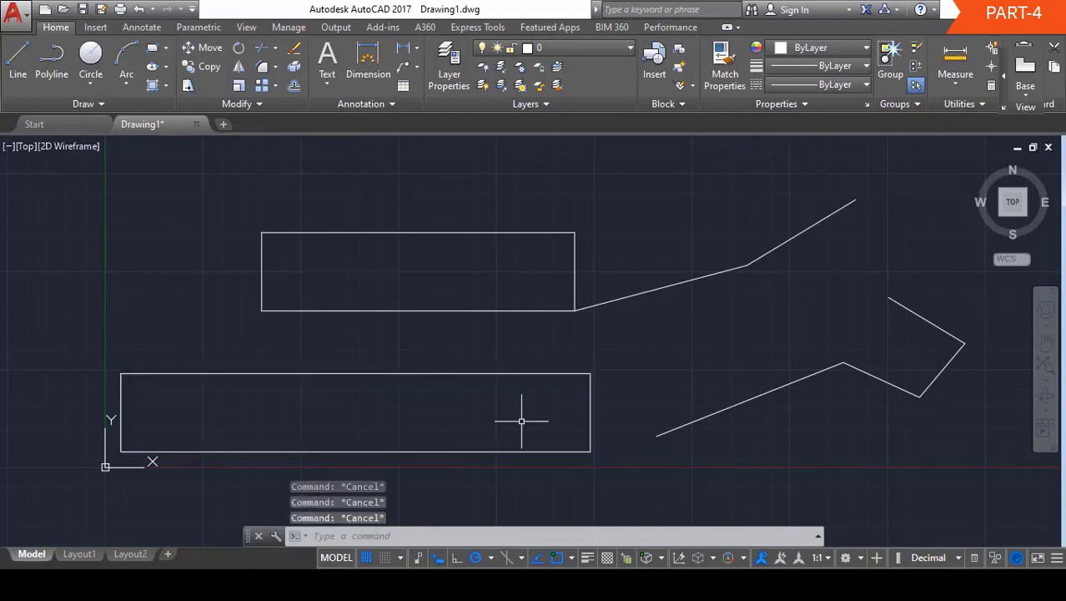